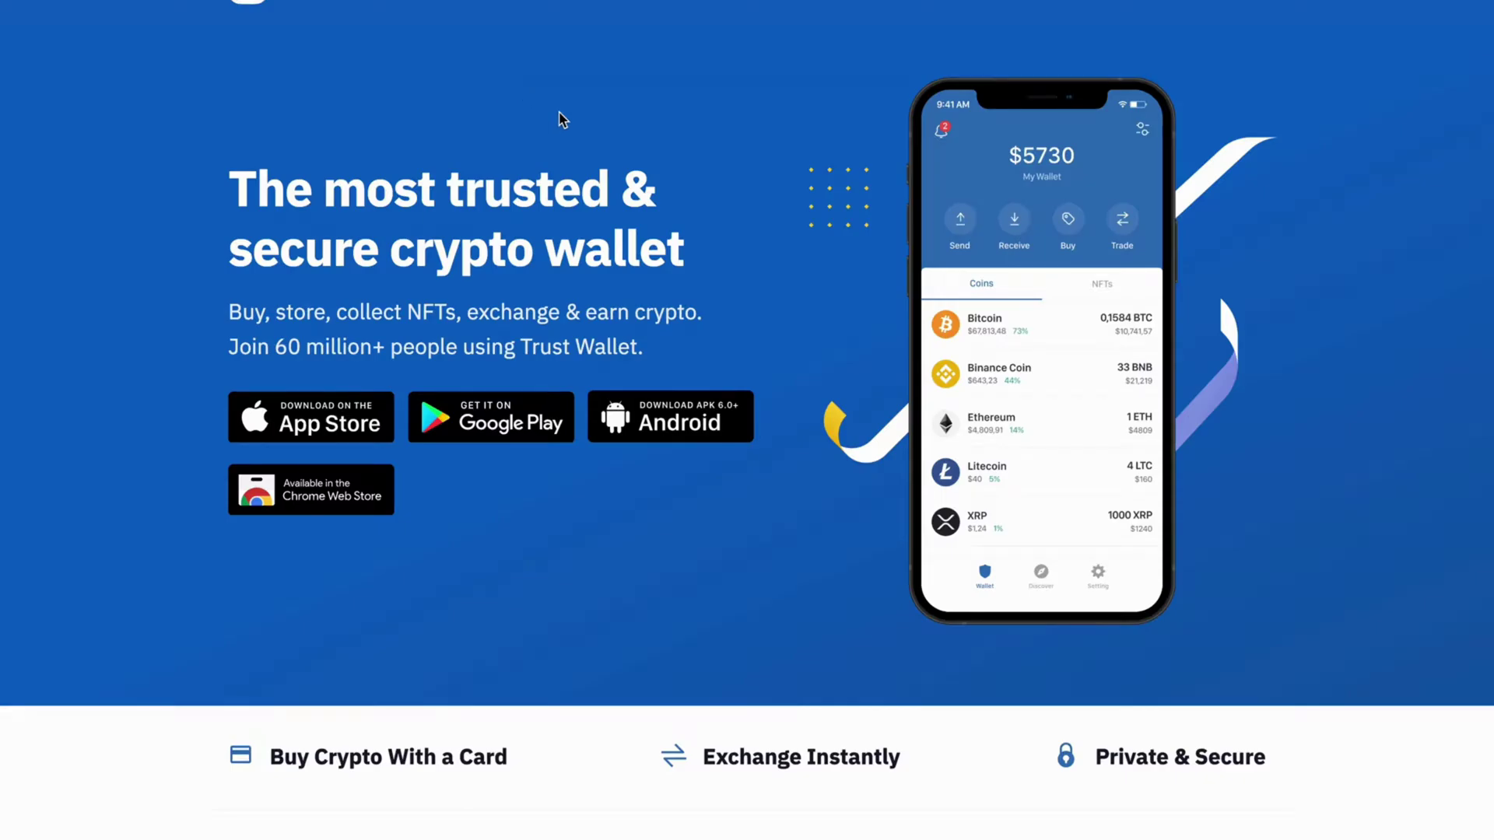
scroll(561, 112, "down", 5)
scroll(562, 112, "down", 5)
scroll(562, 112, "down", 5)
scroll(640, 172, "down", 5)
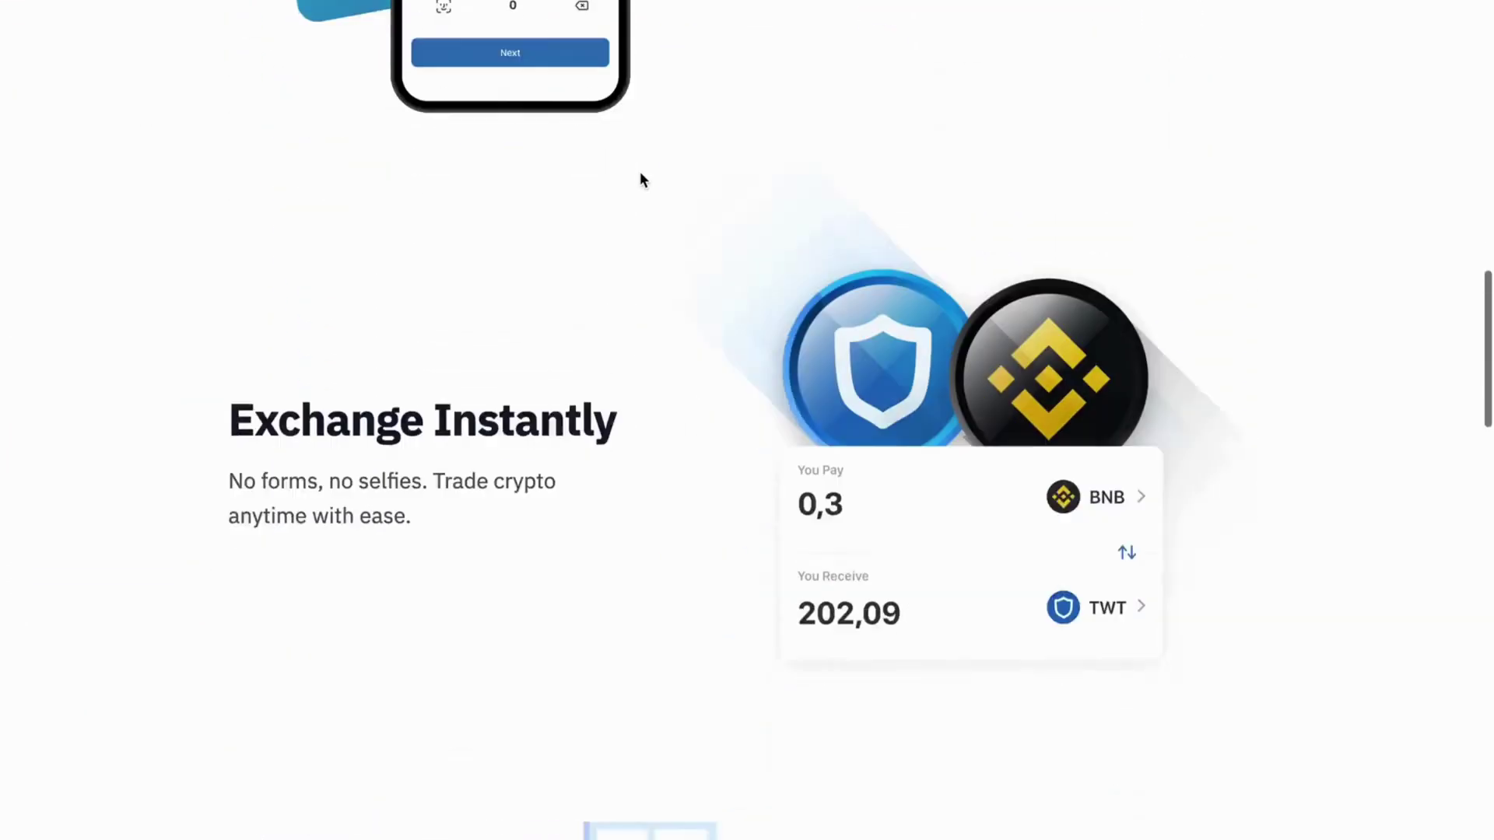
scroll(640, 172, "down", 5)
scroll(639, 172, "down", 5)
scroll(640, 172, "down", 4)
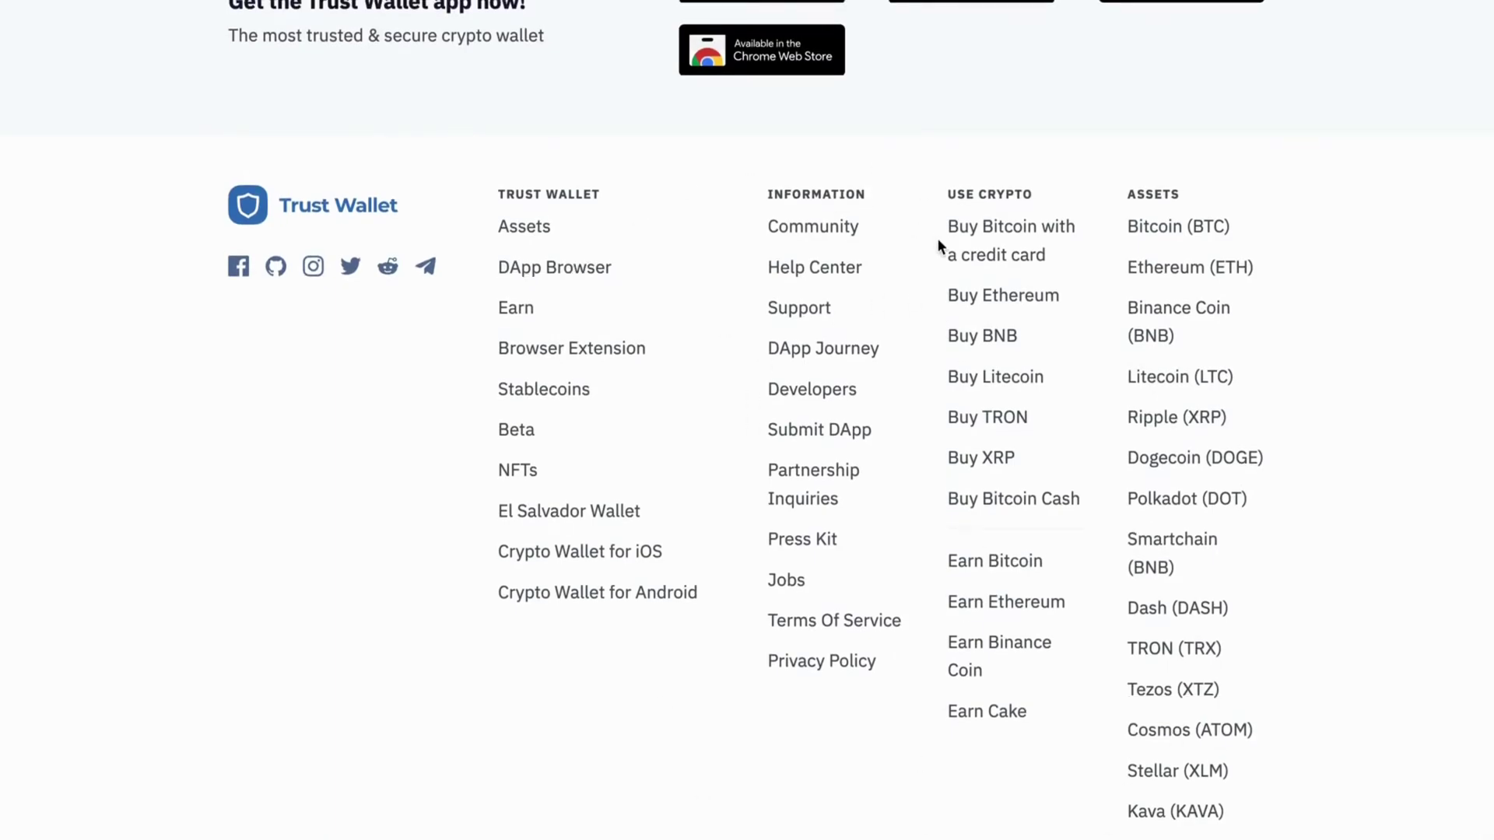
Step: Open the Support link in the footer to load the Submit a ticket form
left_click(808, 310)
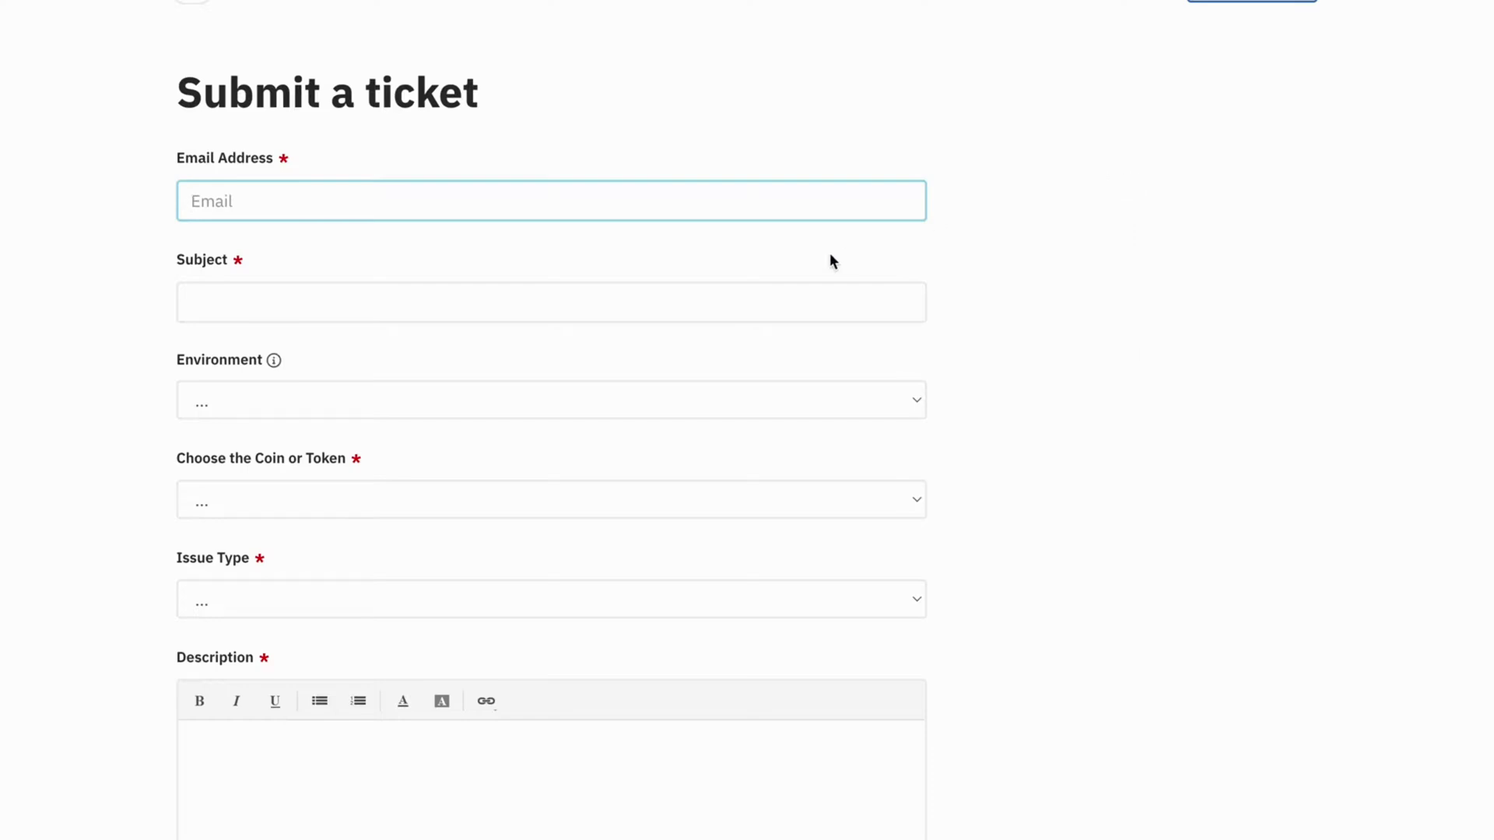
Step: Begin filling the ticket, starting the subject 'Trust wallet transaction error'
triple_click(231, 162)
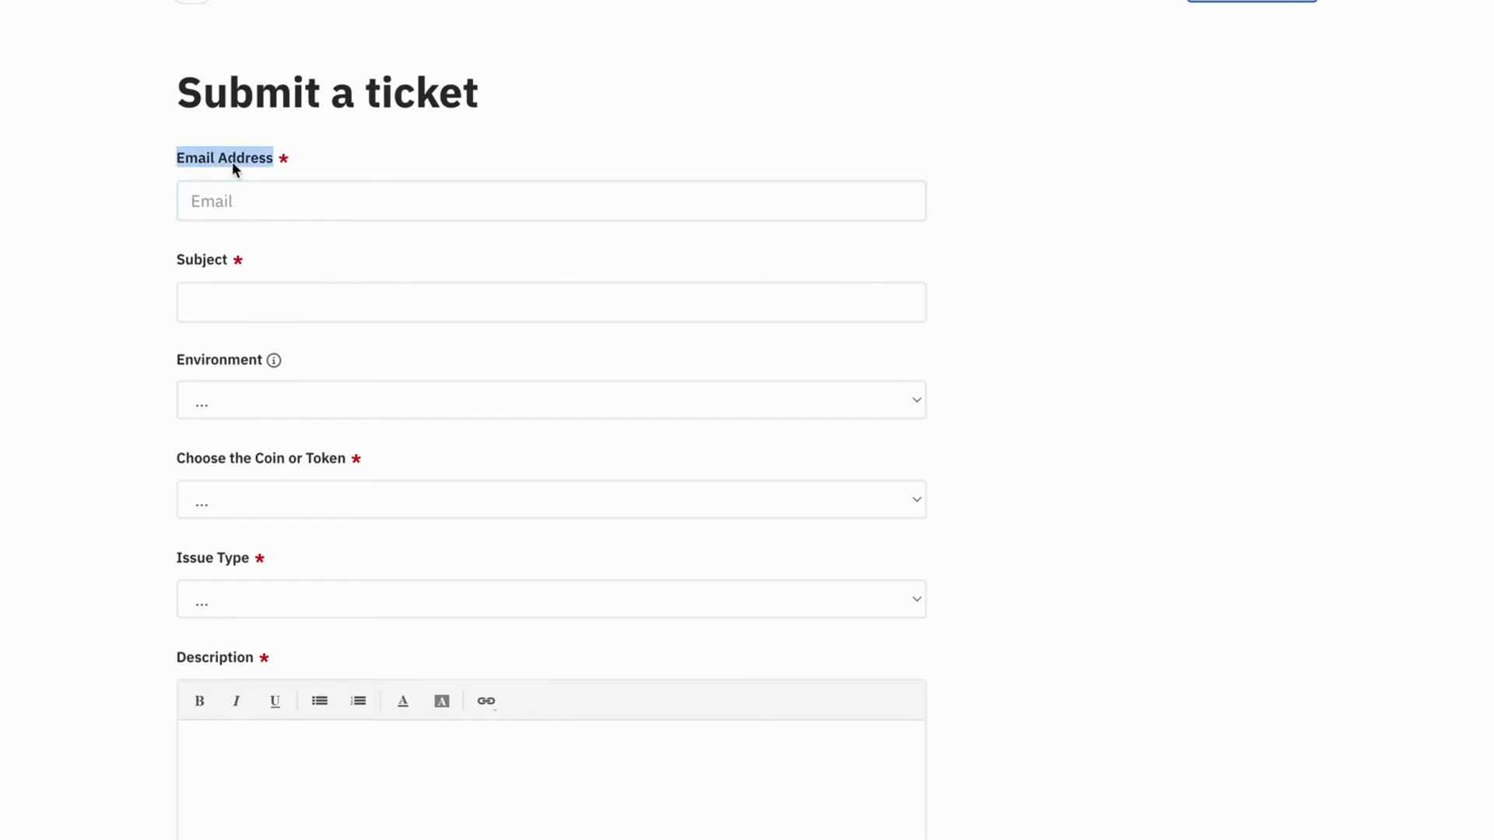
left_click(246, 199)
scroll(245, 200, "down", 1)
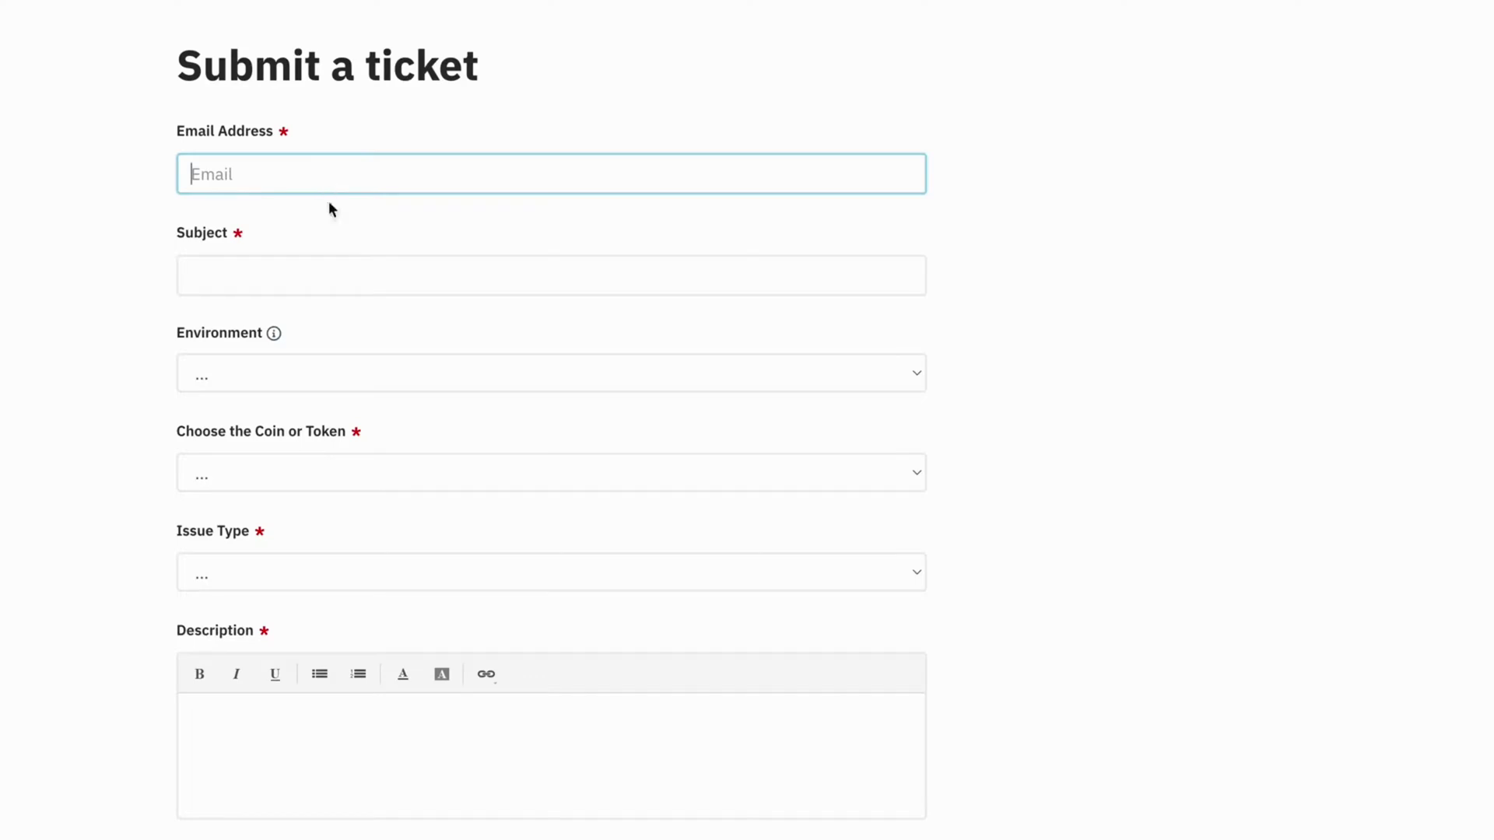
left_click(297, 275)
scroll(297, 275, "down", 1)
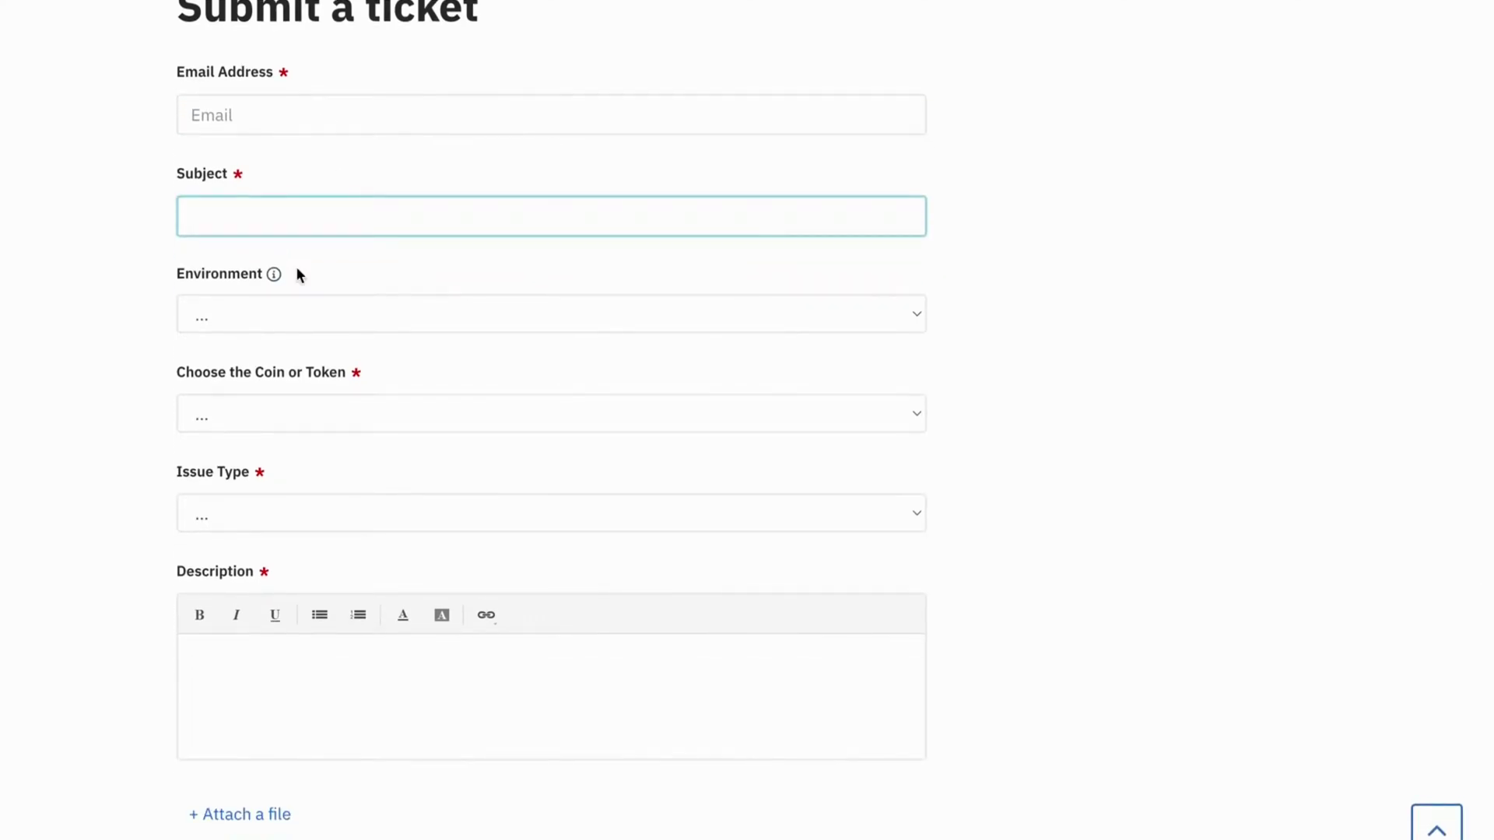
type("Trust w")
type("allet transacti")
type("on error")
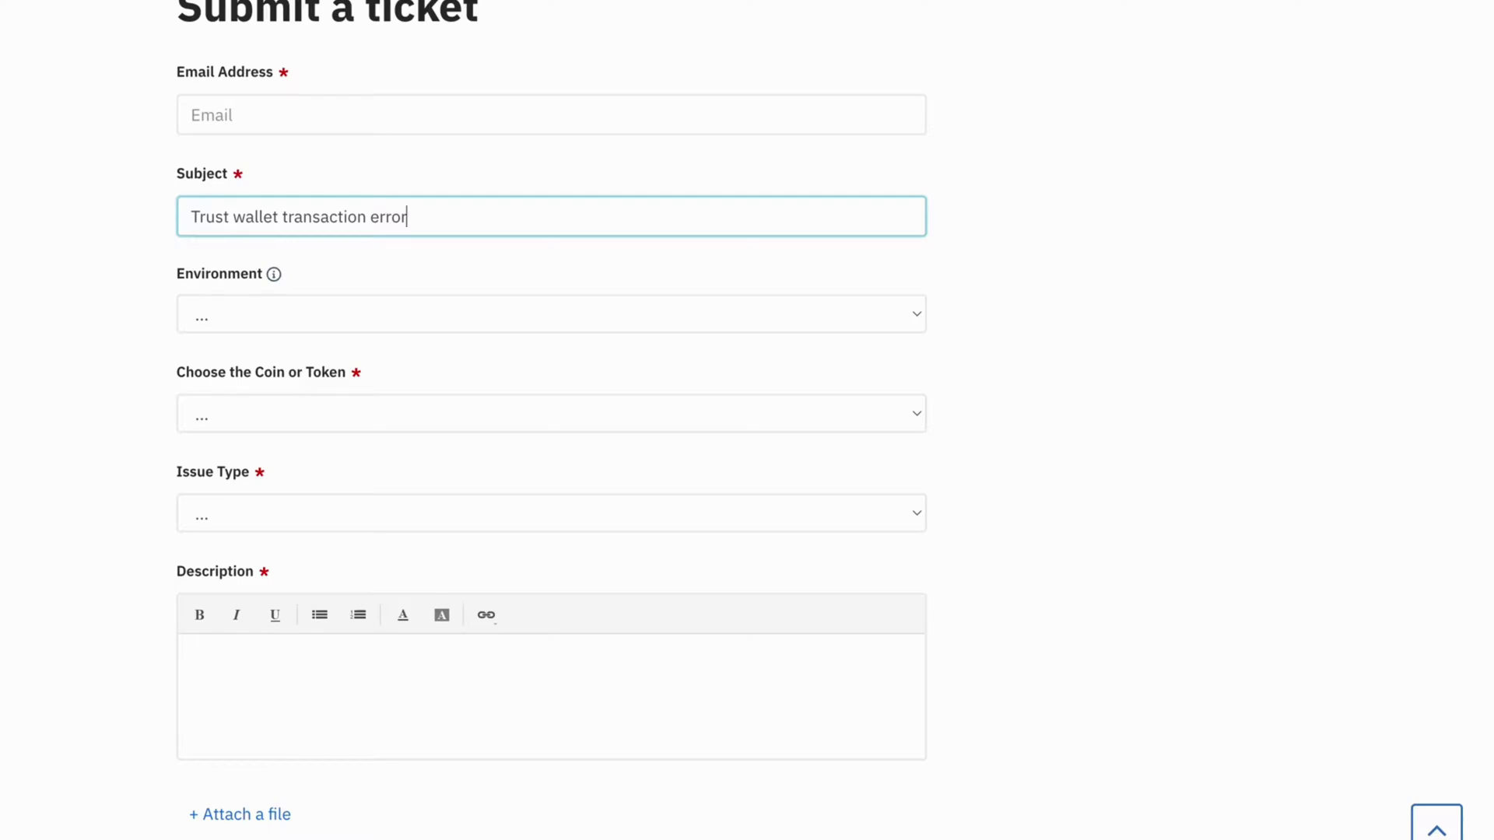
Step: Set the ticket environment to Mobile App
left_click(261, 312)
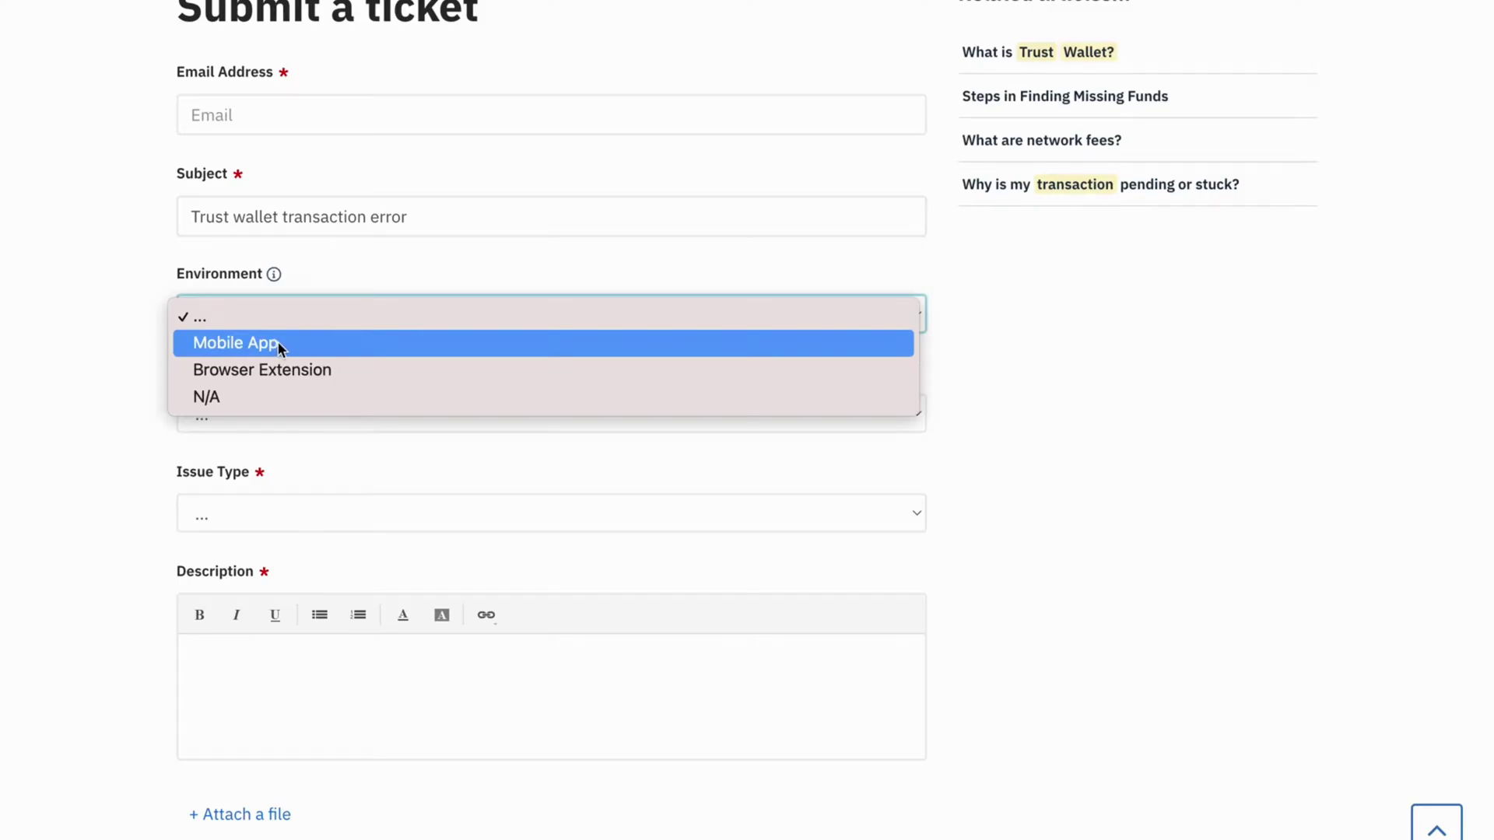
left_click(279, 345)
left_click(525, 263)
scroll(524, 263, "down", 1)
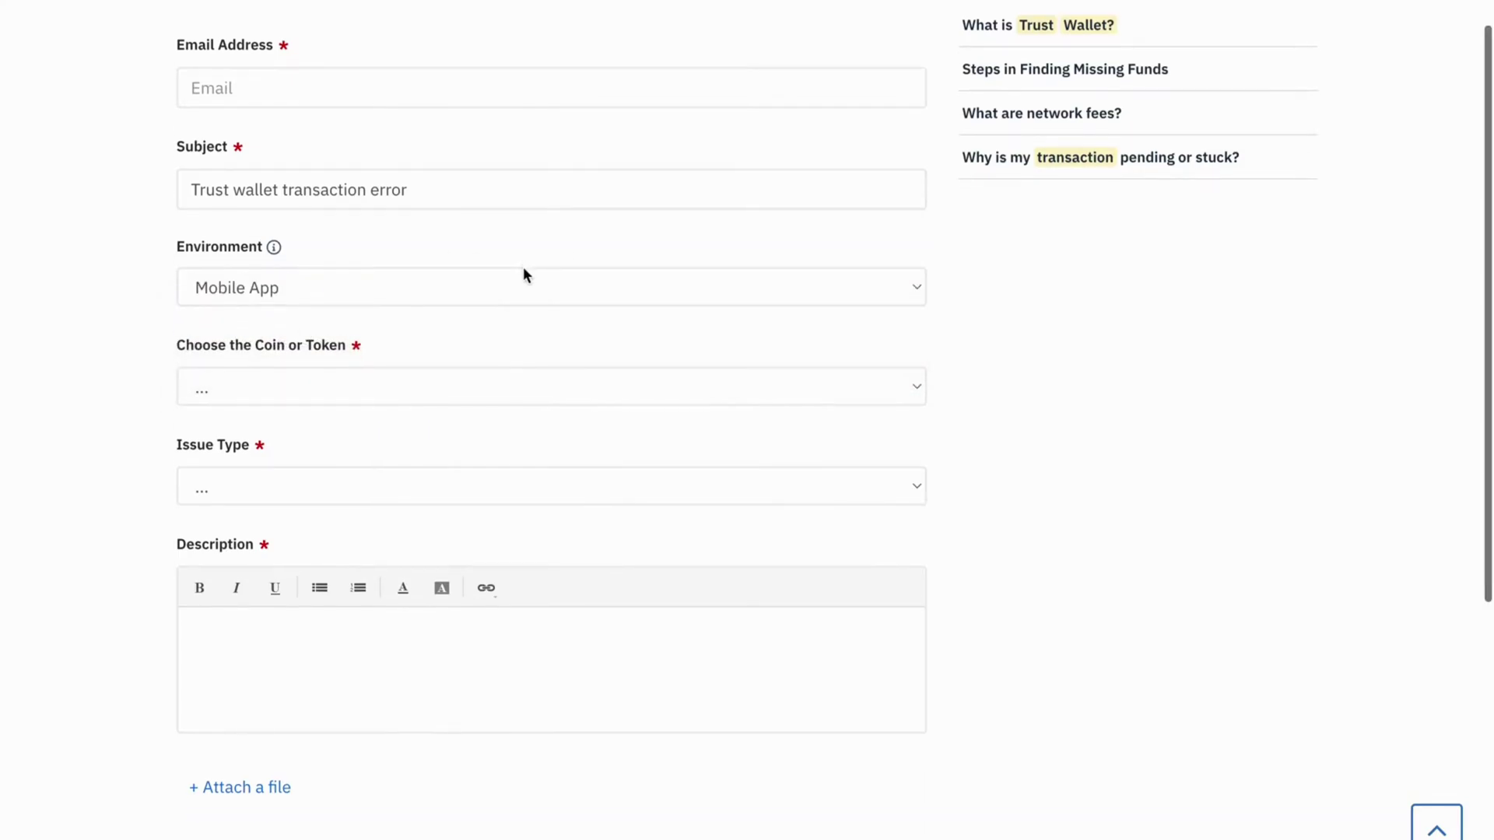
scroll(524, 267, "down", 2)
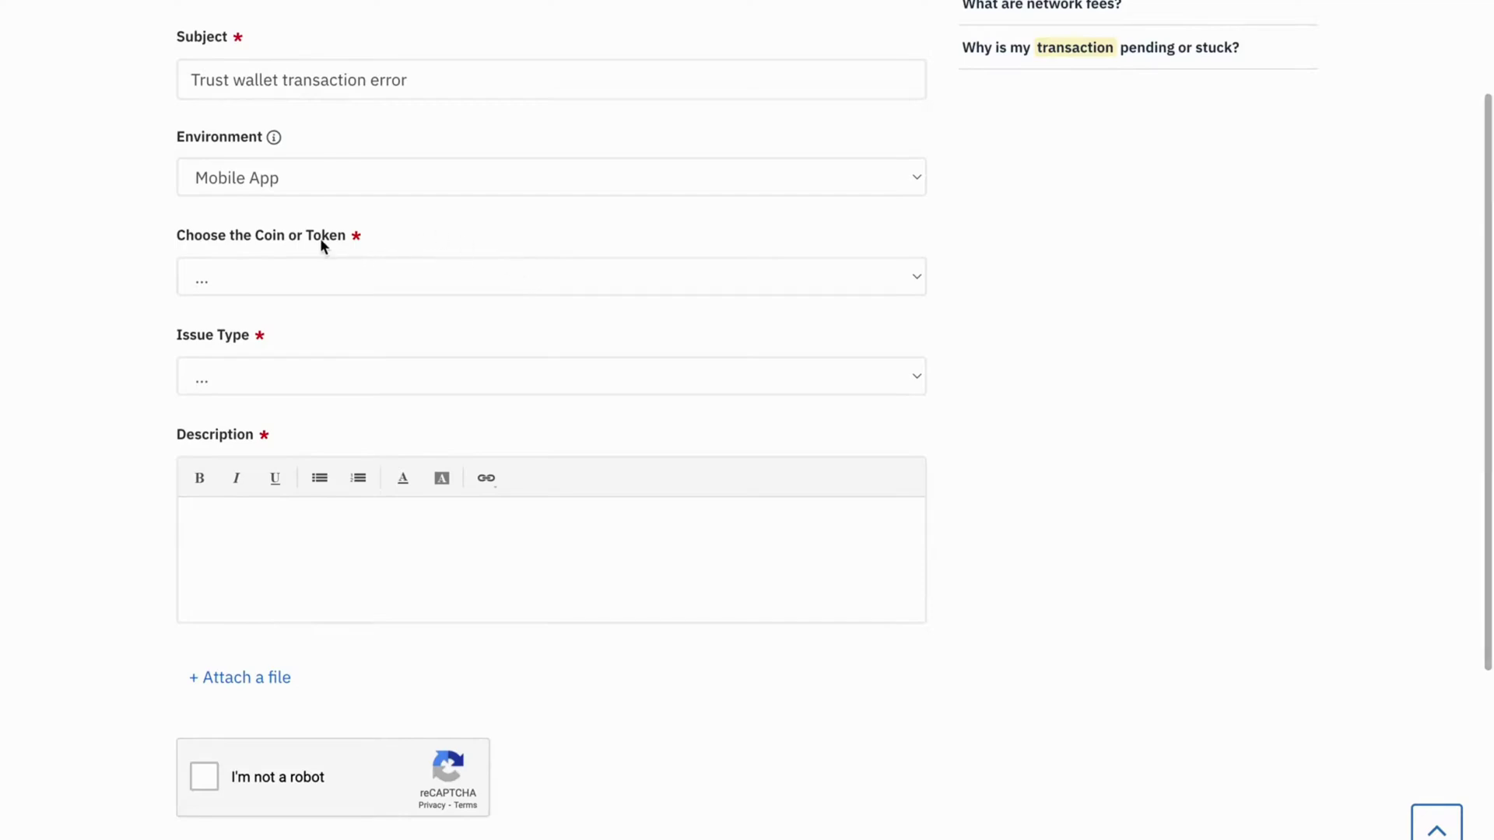
Step: Choose Litecoin (LTC) as the affected coin
left_click(307, 278)
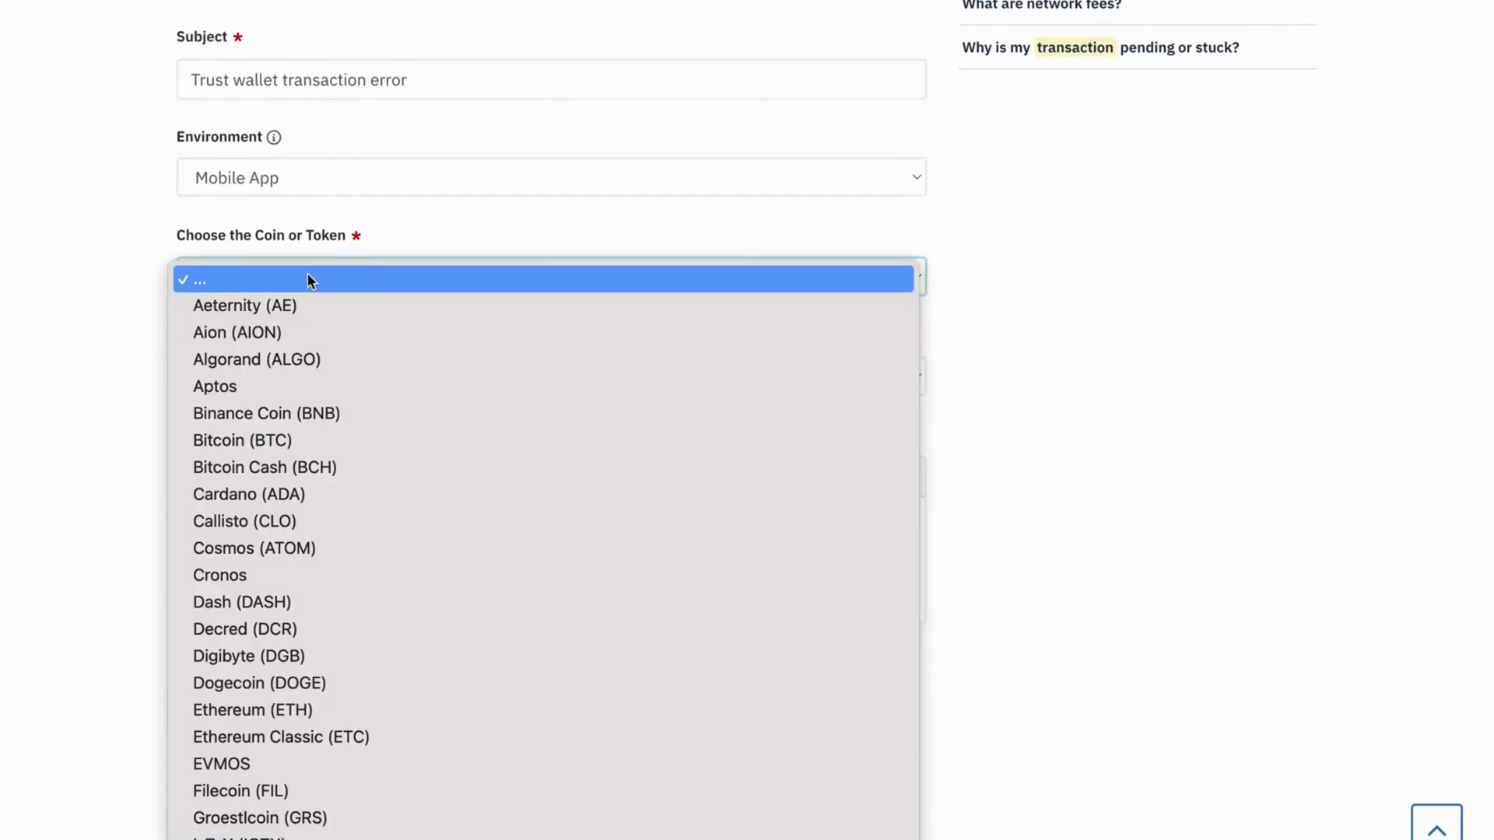
left_click(79, 249)
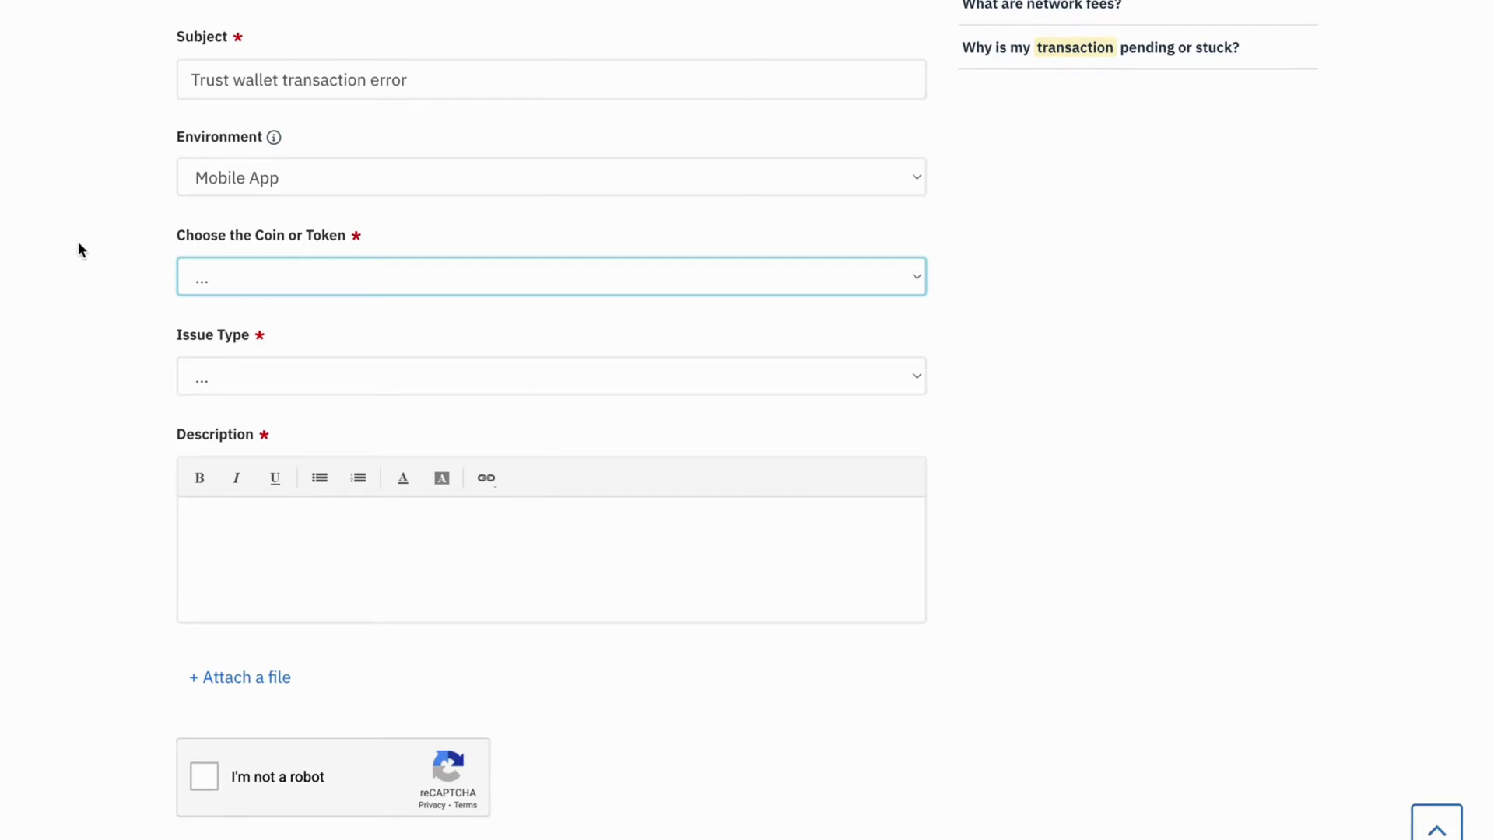
left_click(367, 276)
scroll(418, 402, "down", 3)
scroll(418, 403, "down", 5)
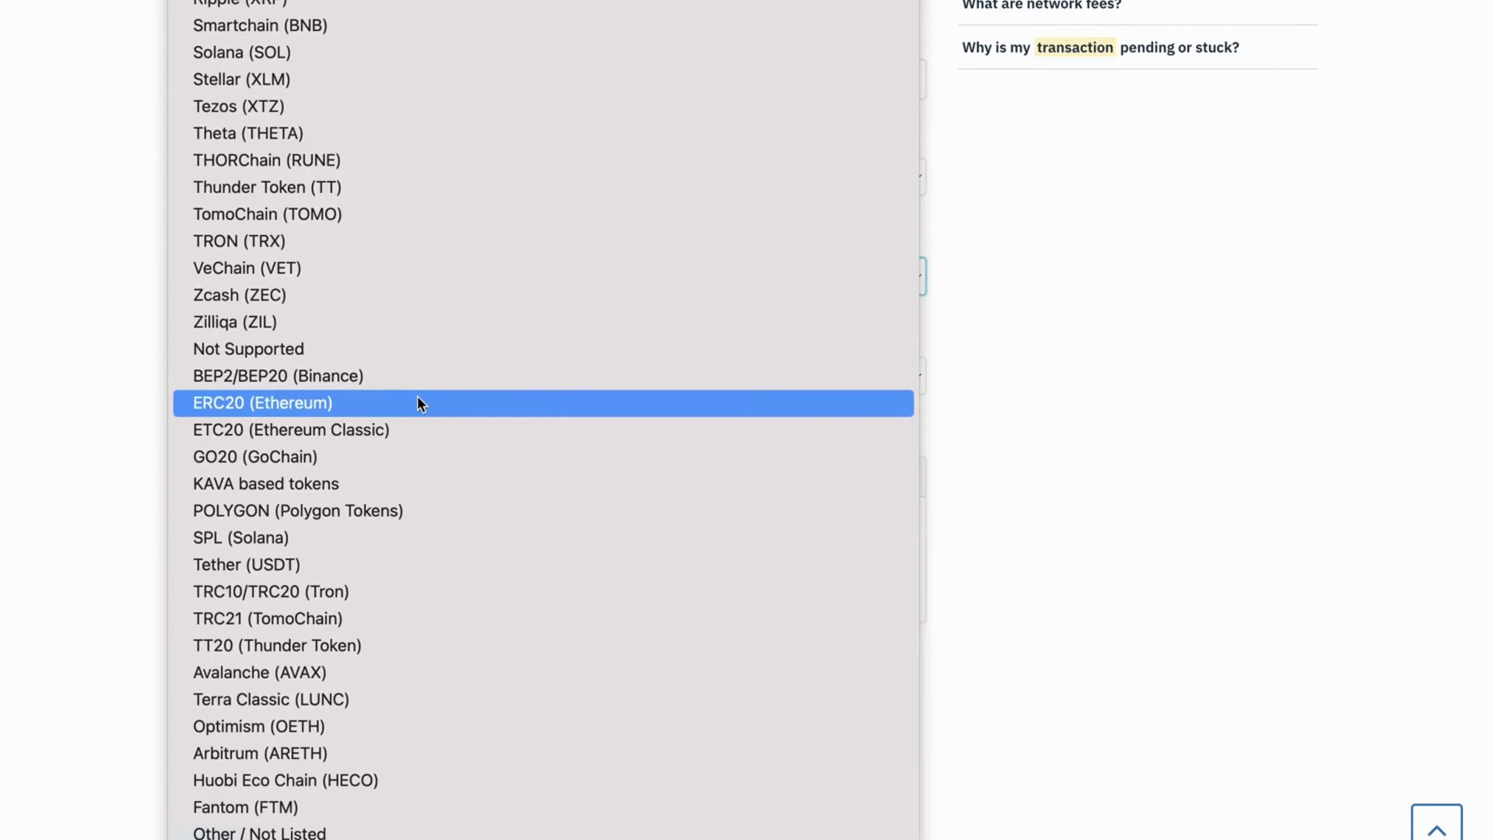
scroll(419, 403, "up", 5)
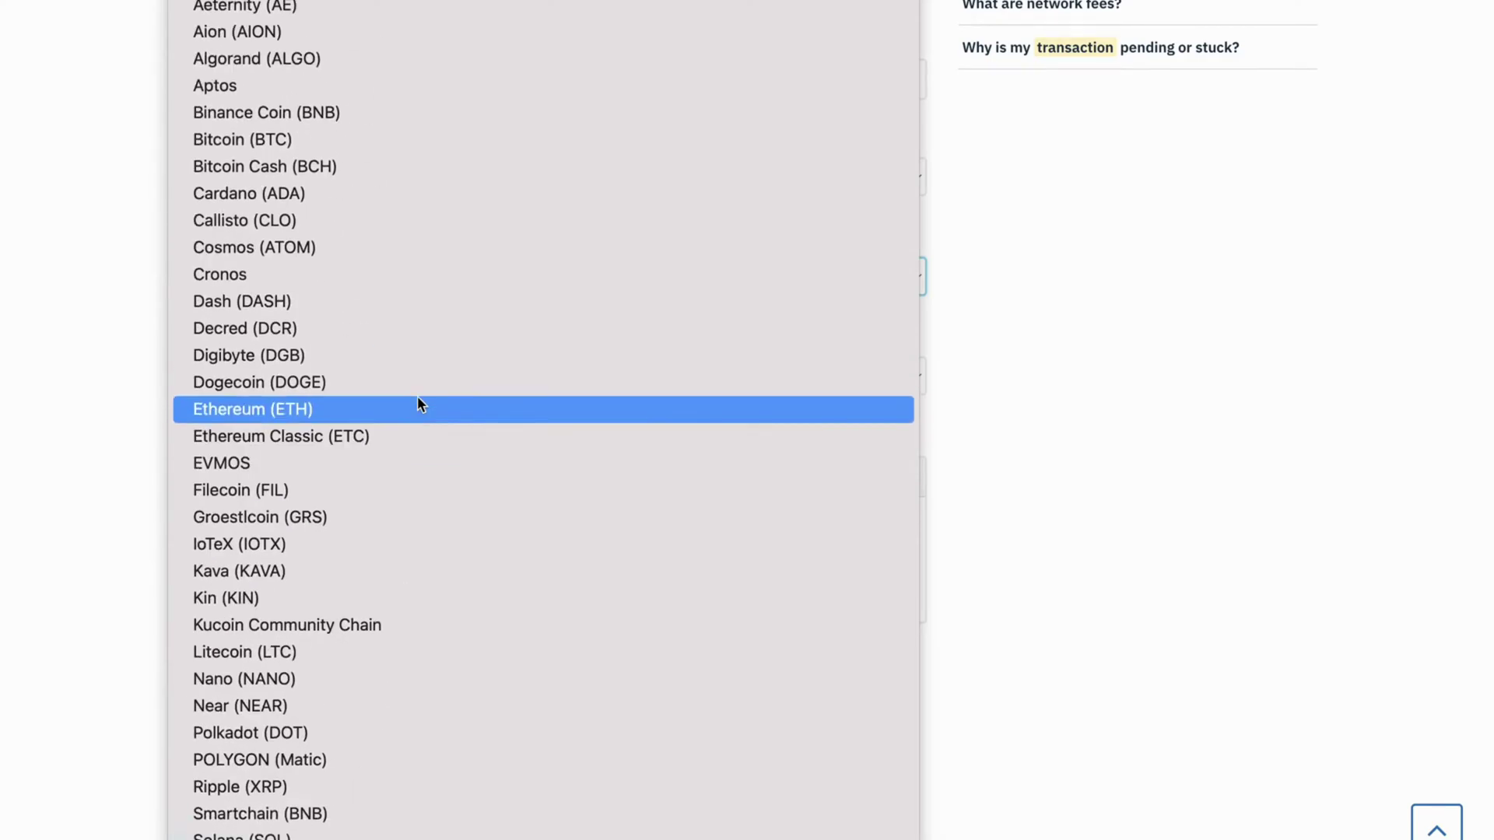
scroll(418, 403, "down", 1)
scroll(418, 402, "down", 5)
scroll(417, 402, "up", 1)
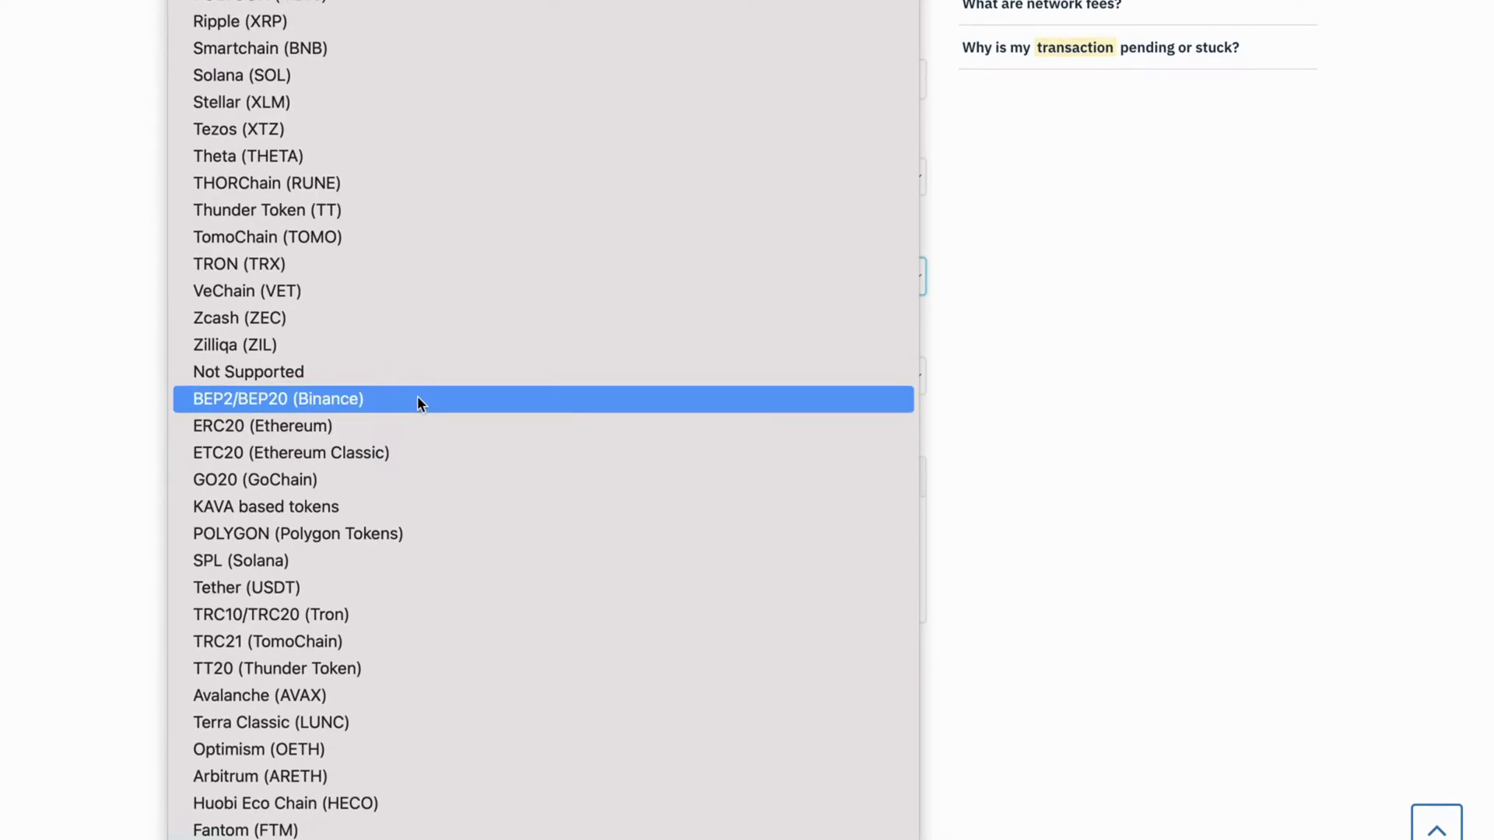
scroll(438, 312, "up", 1)
scroll(436, 311, "up", 5)
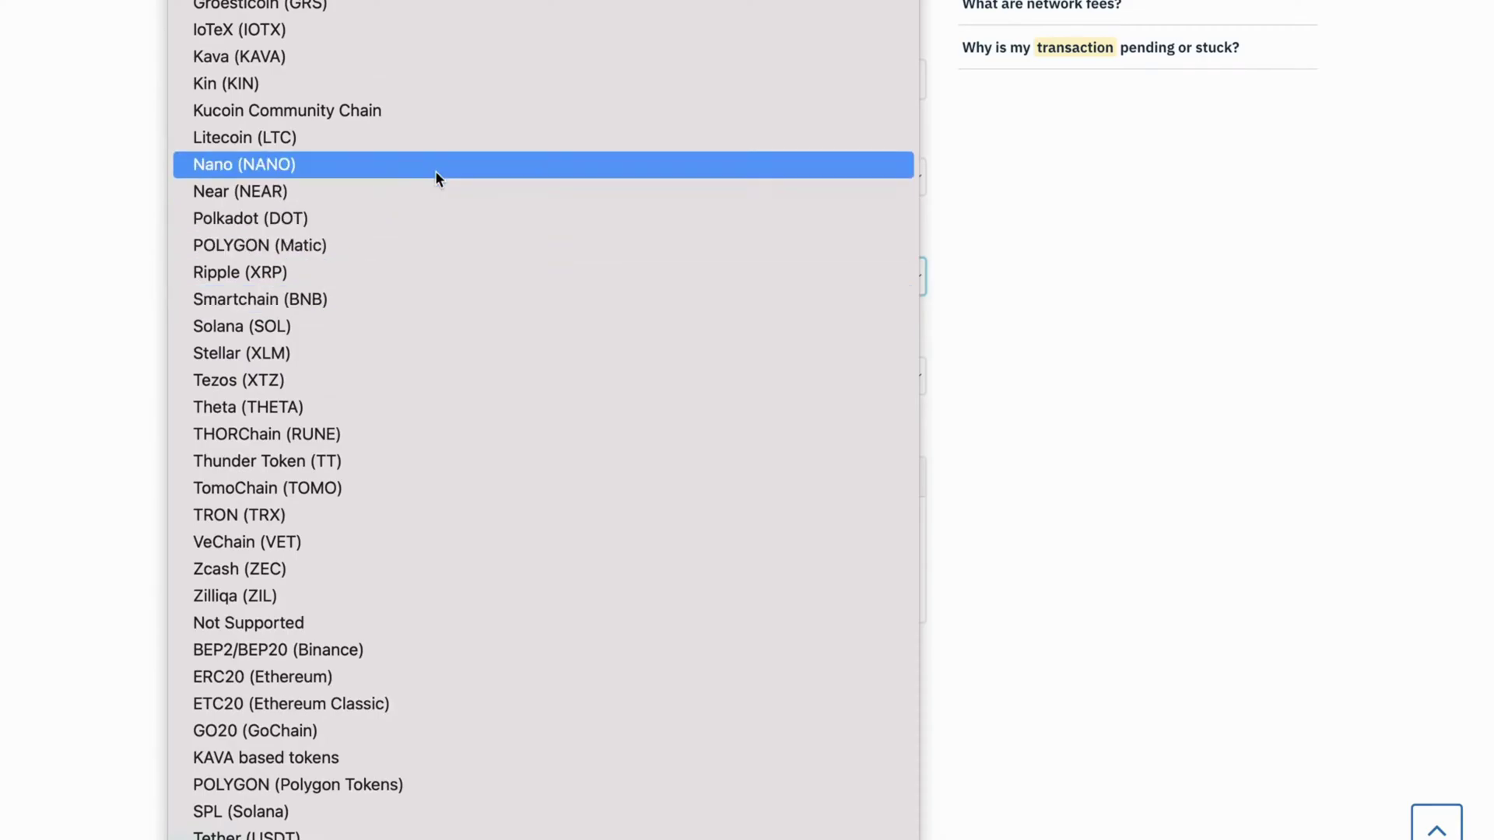
scroll(435, 175, "up", 8)
scroll(396, 70, "down", 3)
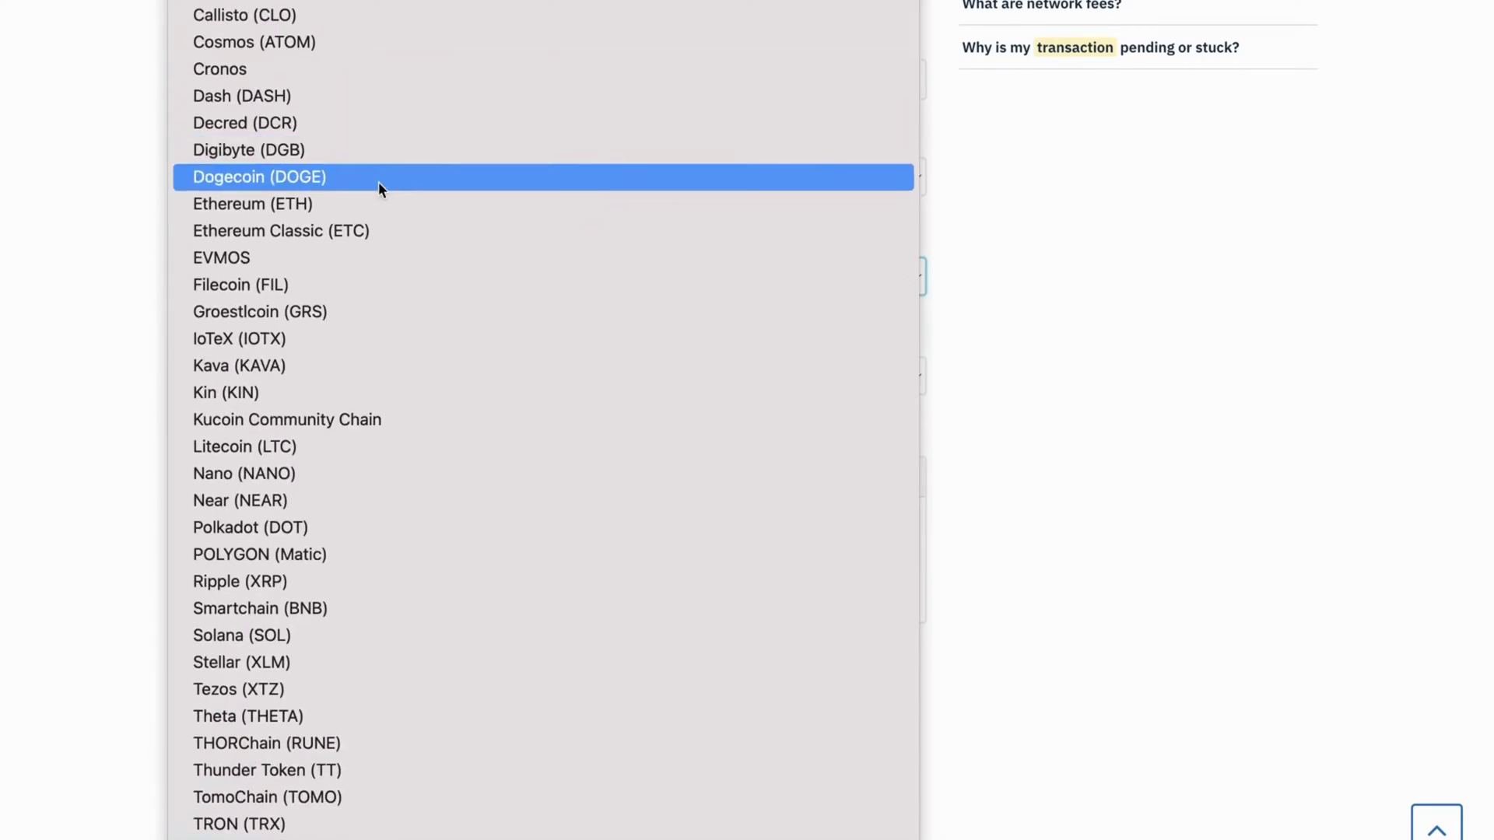
scroll(342, 338, "down", 1)
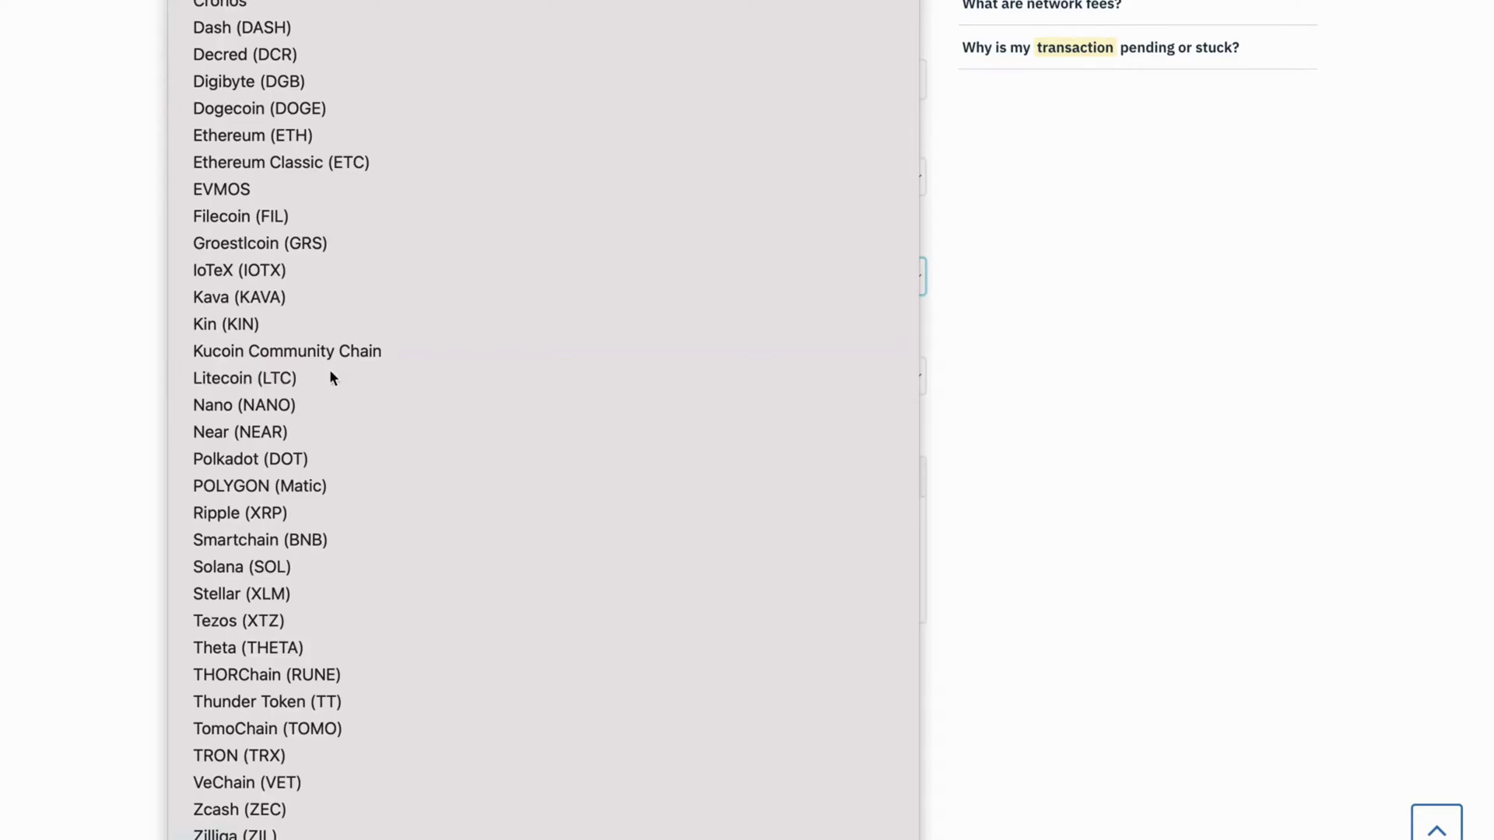
left_click(329, 369)
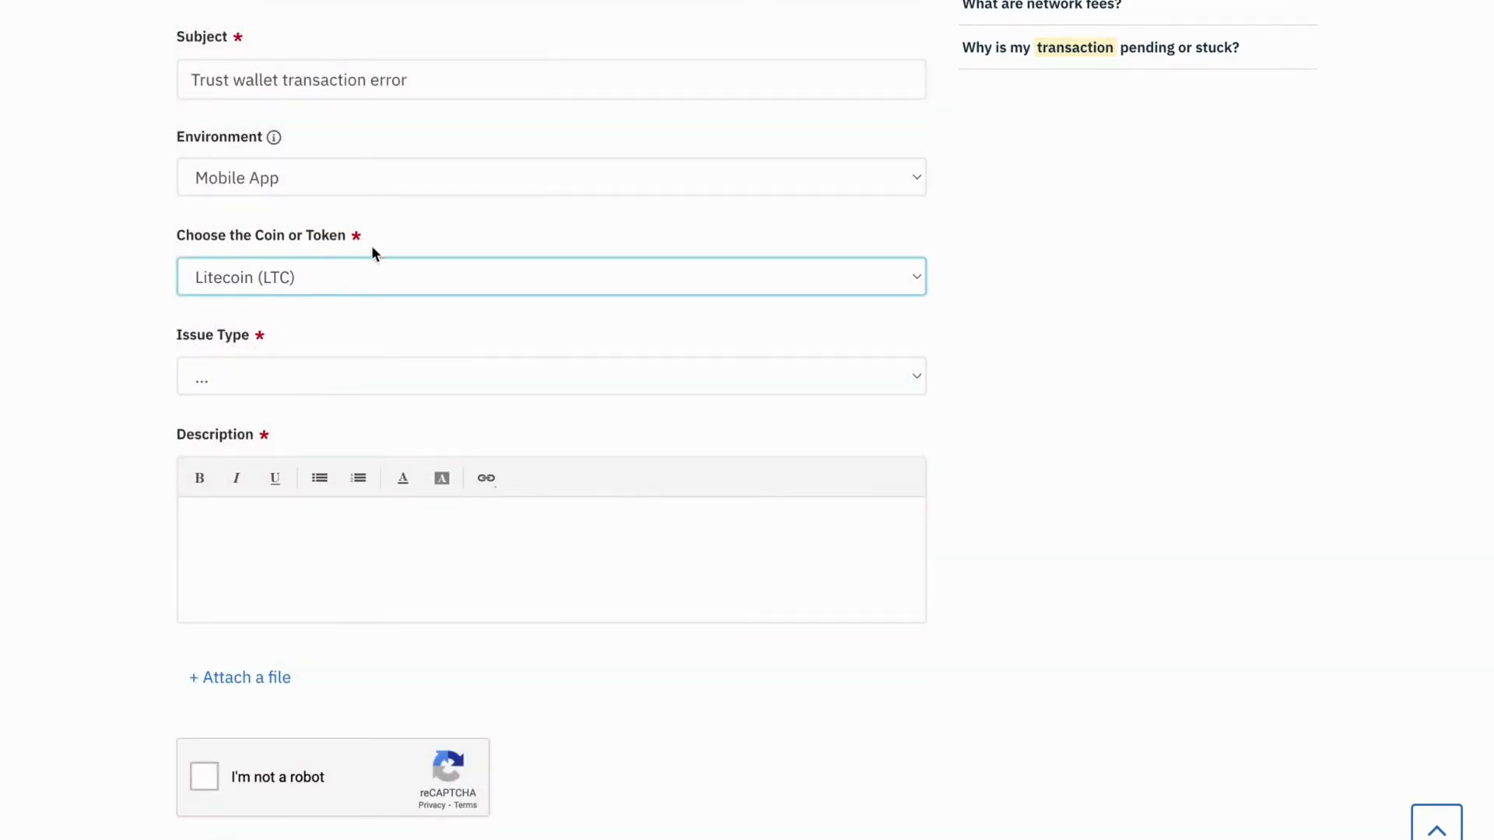
scroll(373, 270, "down", 1)
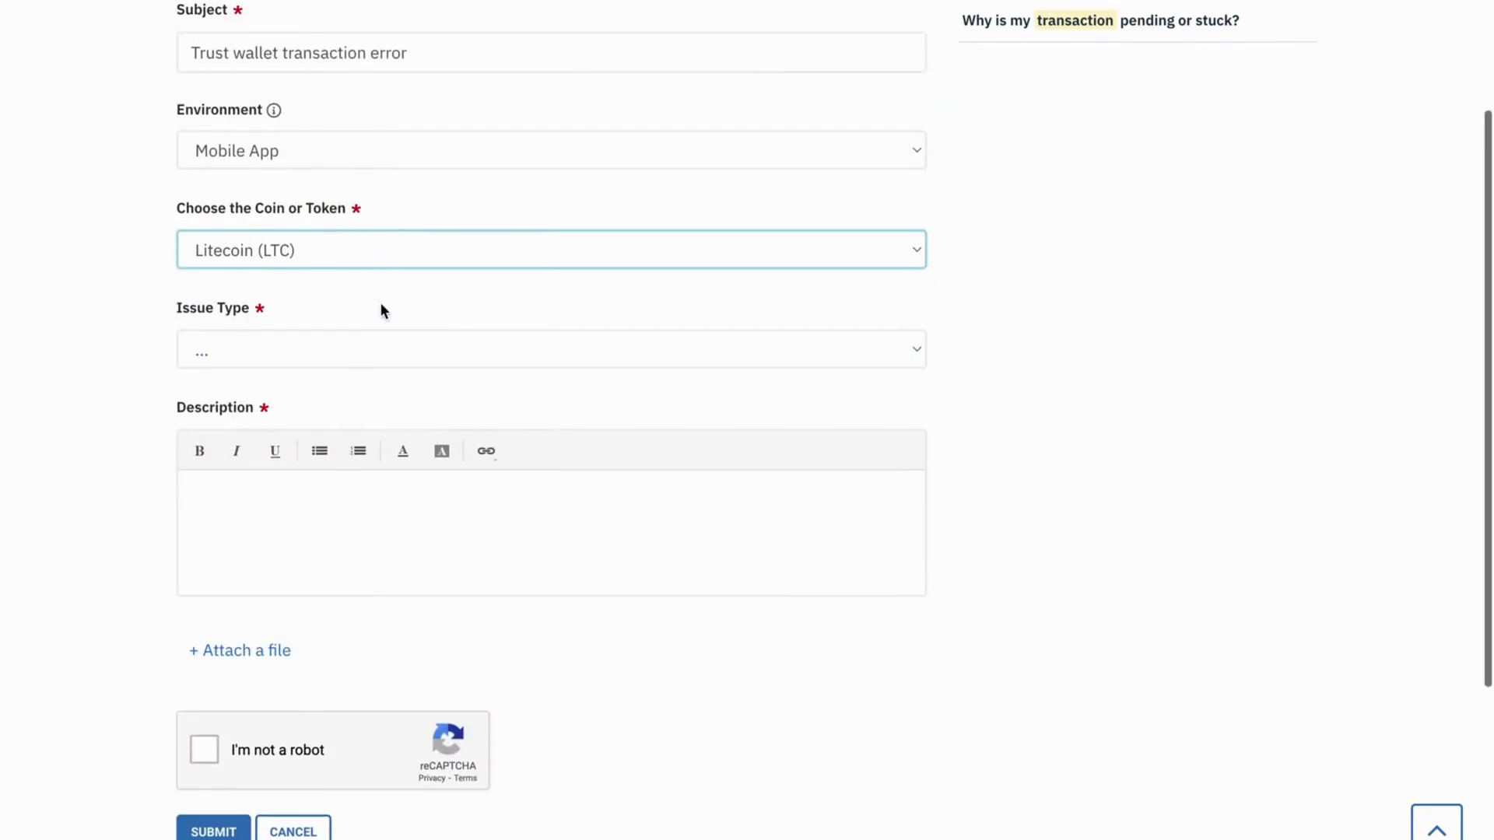
Step: Set the ticket's issue type to Transaction
left_click(328, 333)
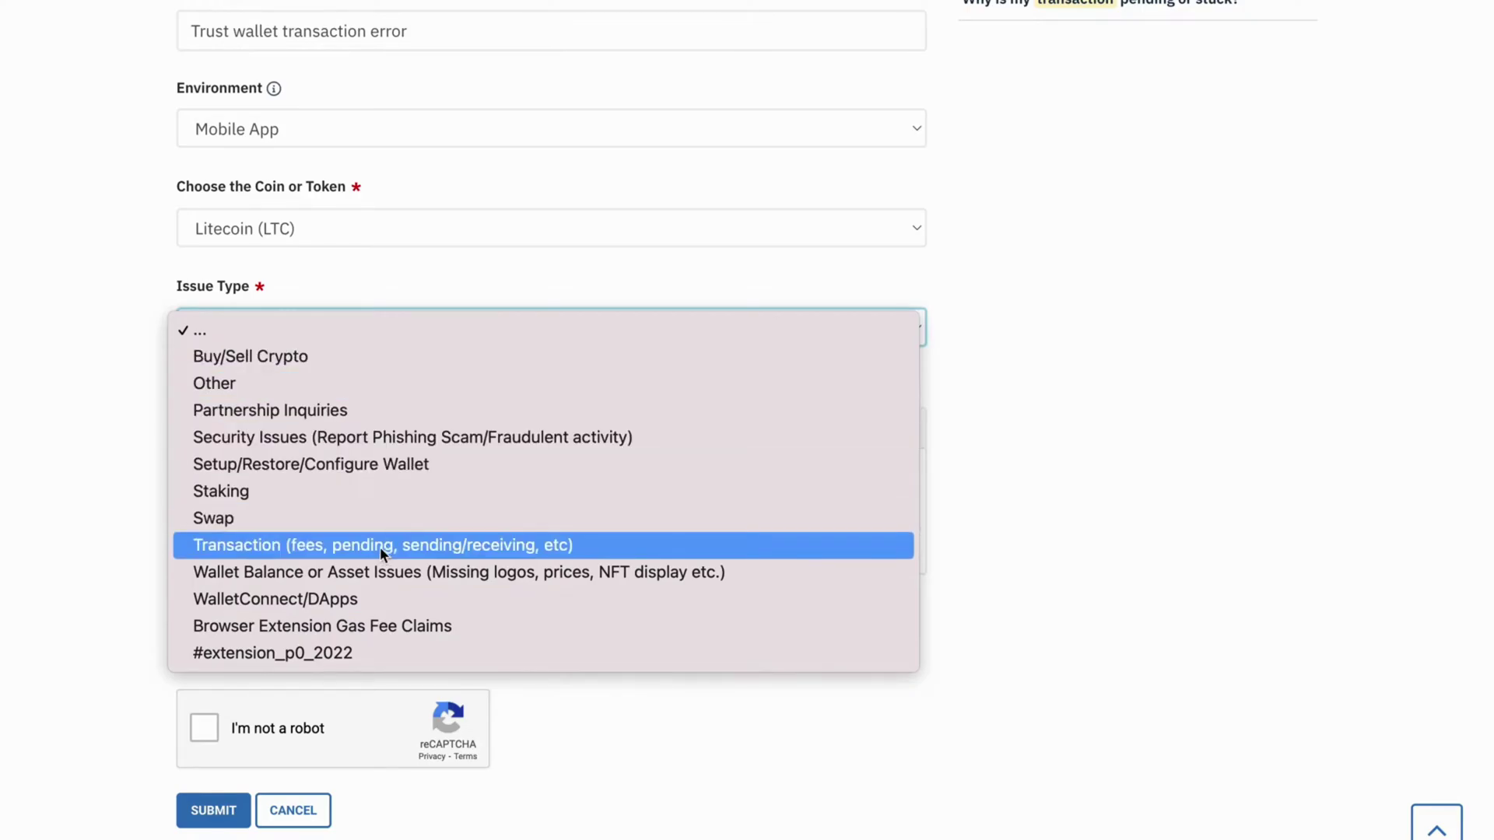
left_click(324, 546)
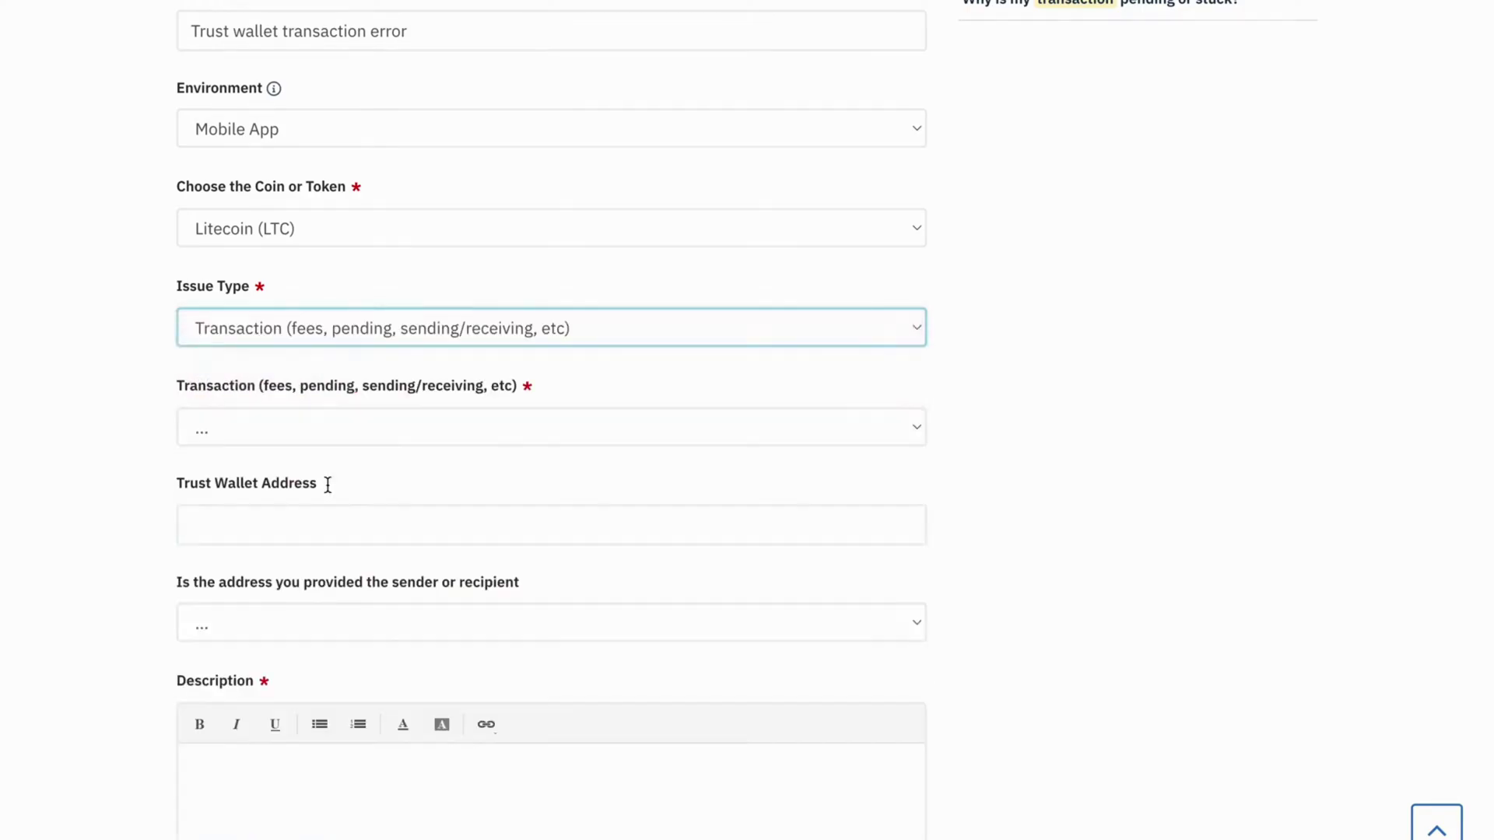
left_click(347, 329)
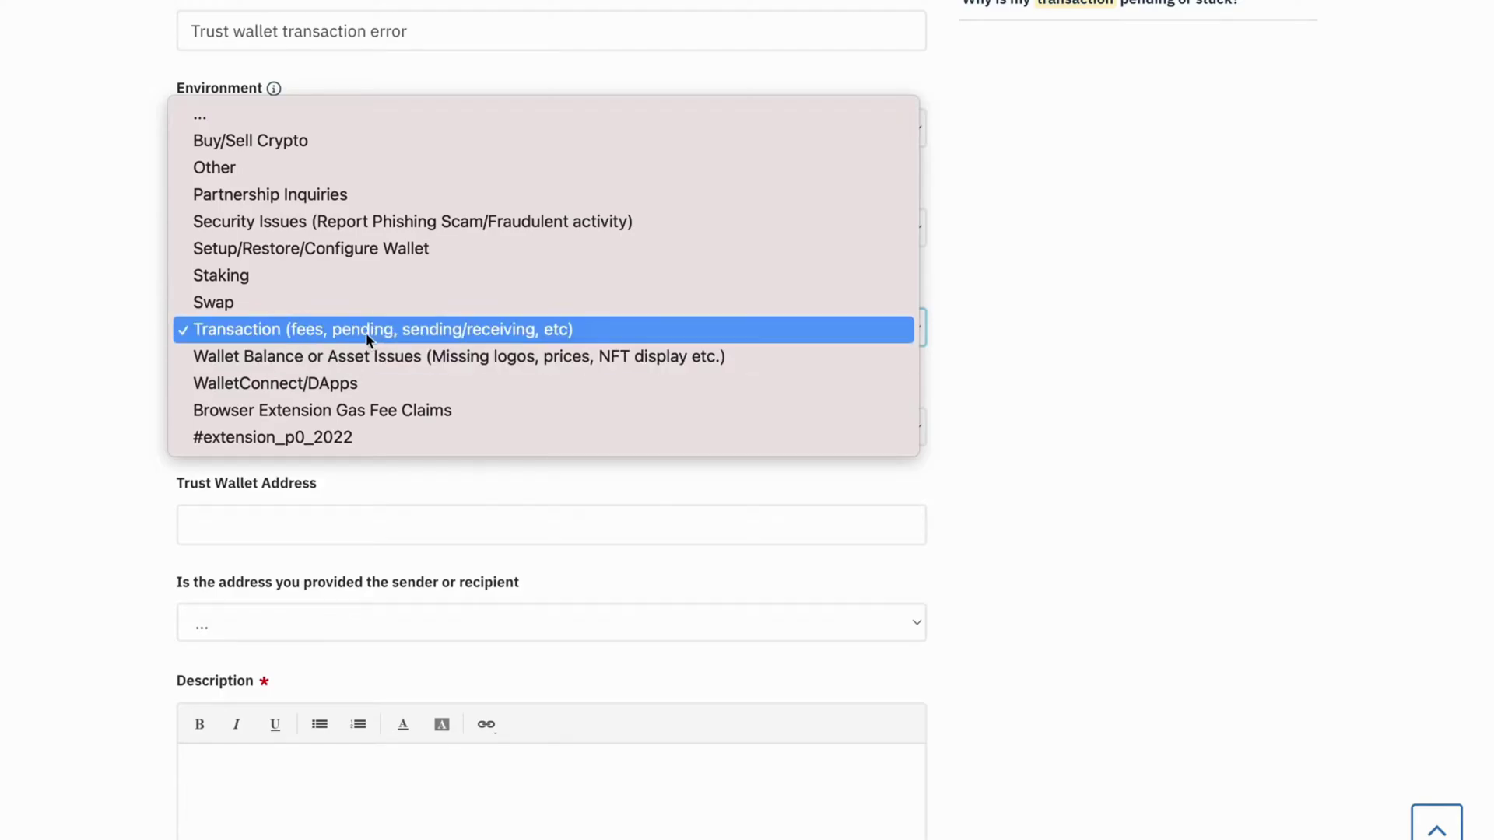
left_click(434, 329)
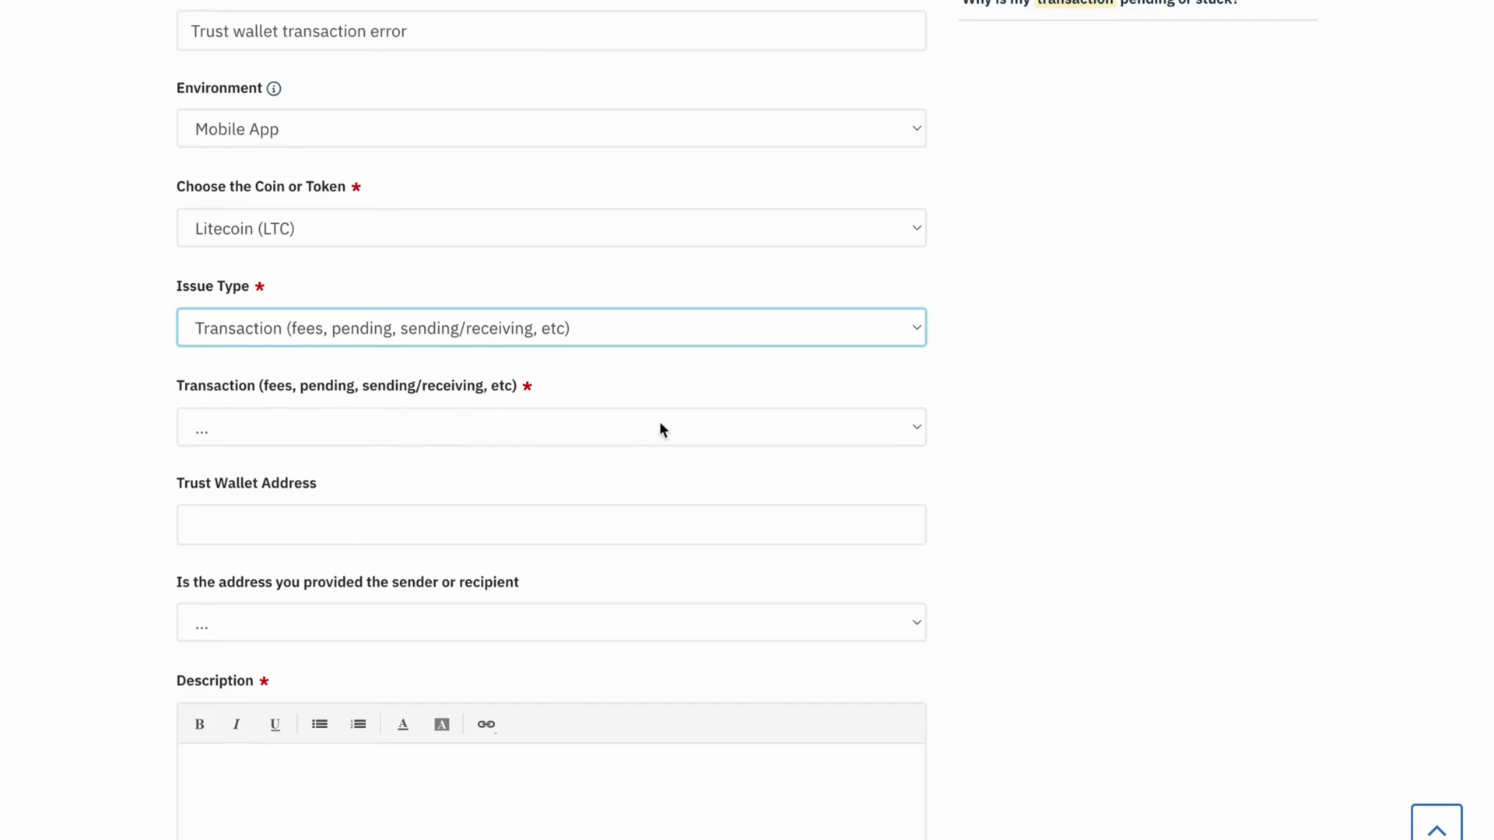
Step: Mark the transaction problem as Failed Transaction and focus the Trust Wallet Address field
left_click(765, 430)
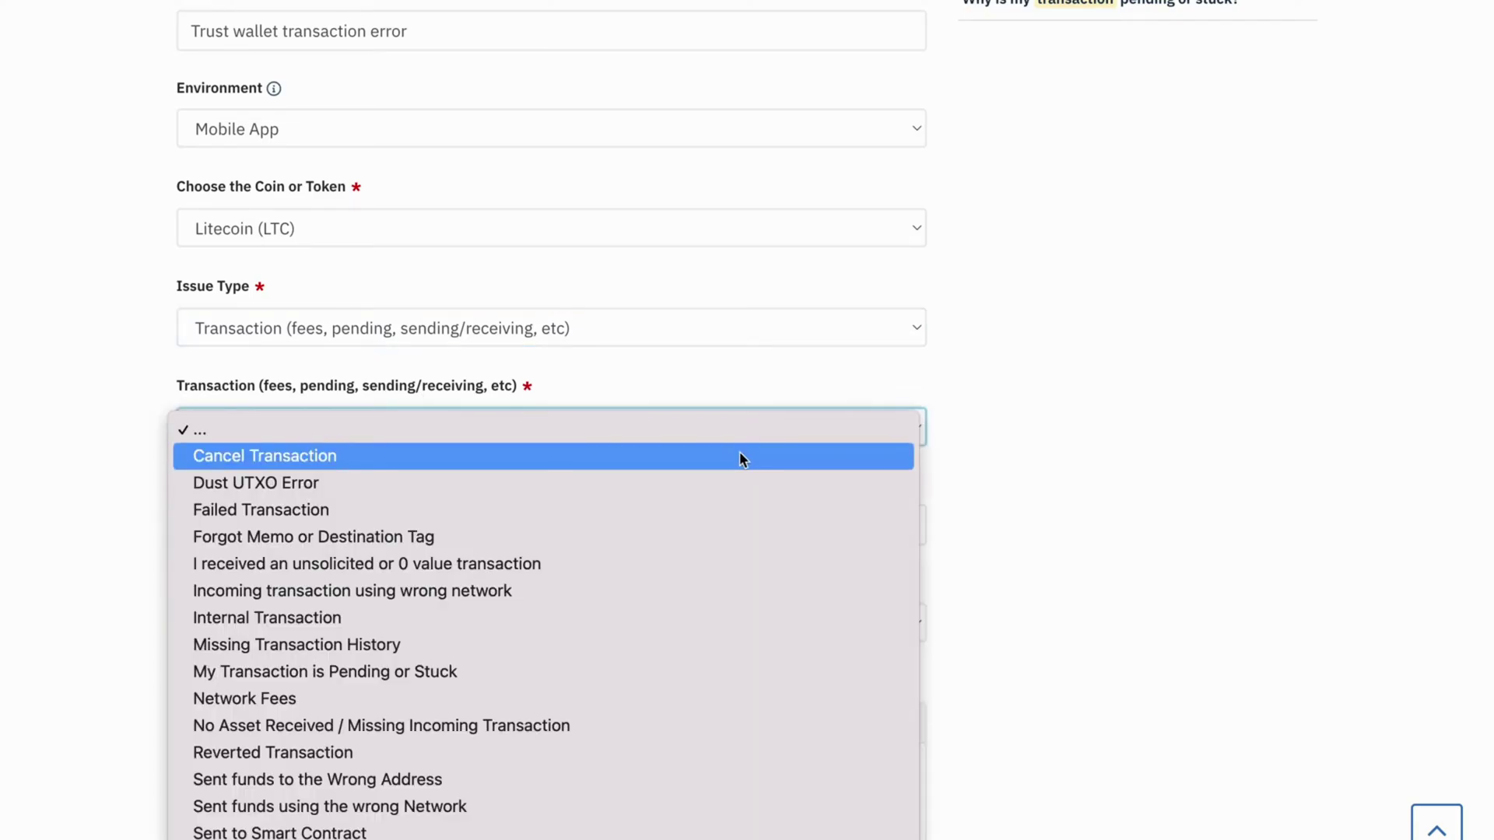
left_click(666, 513)
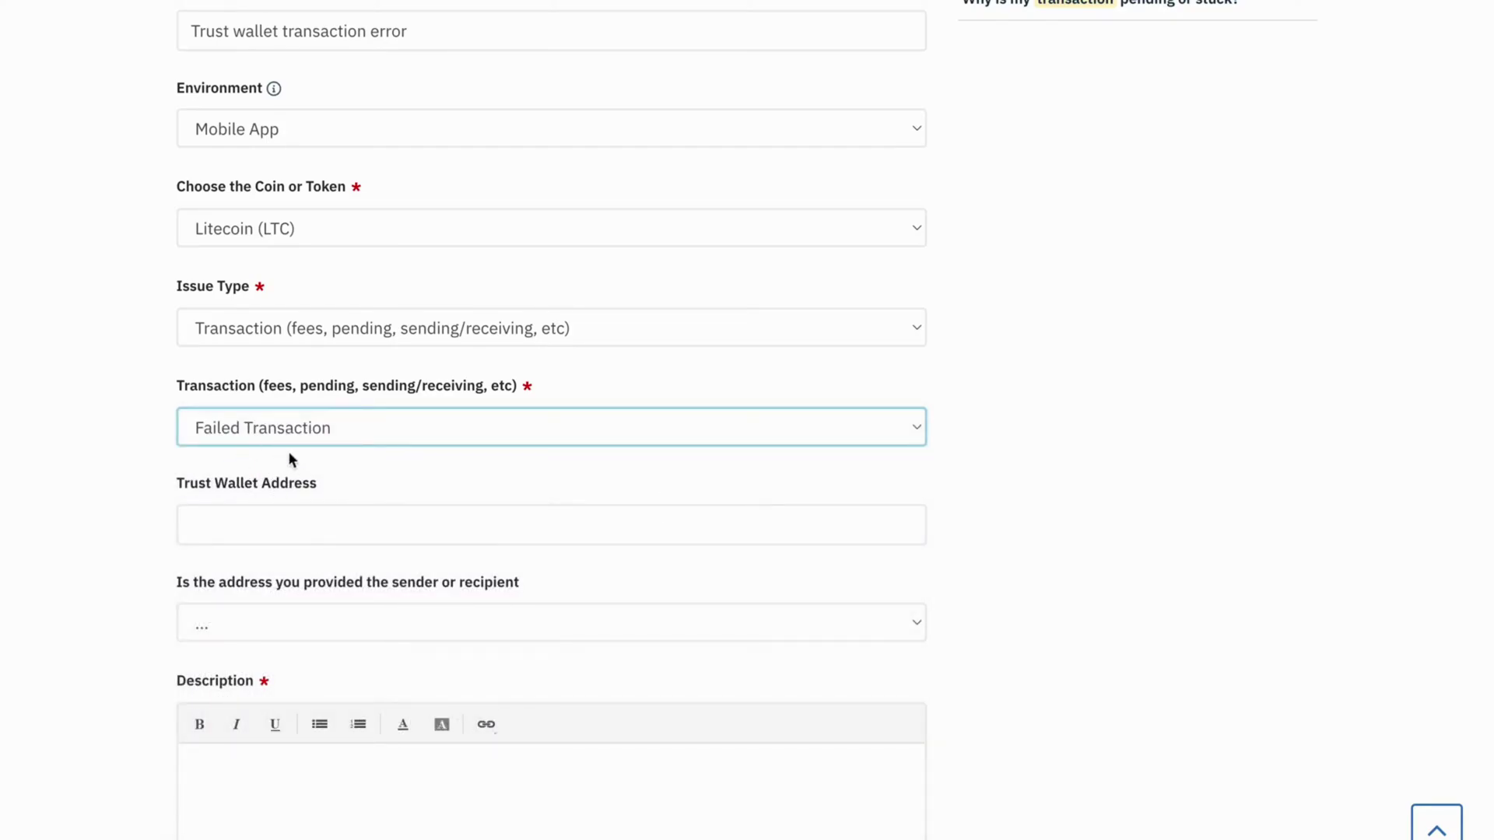
scroll(360, 490, "down", 1)
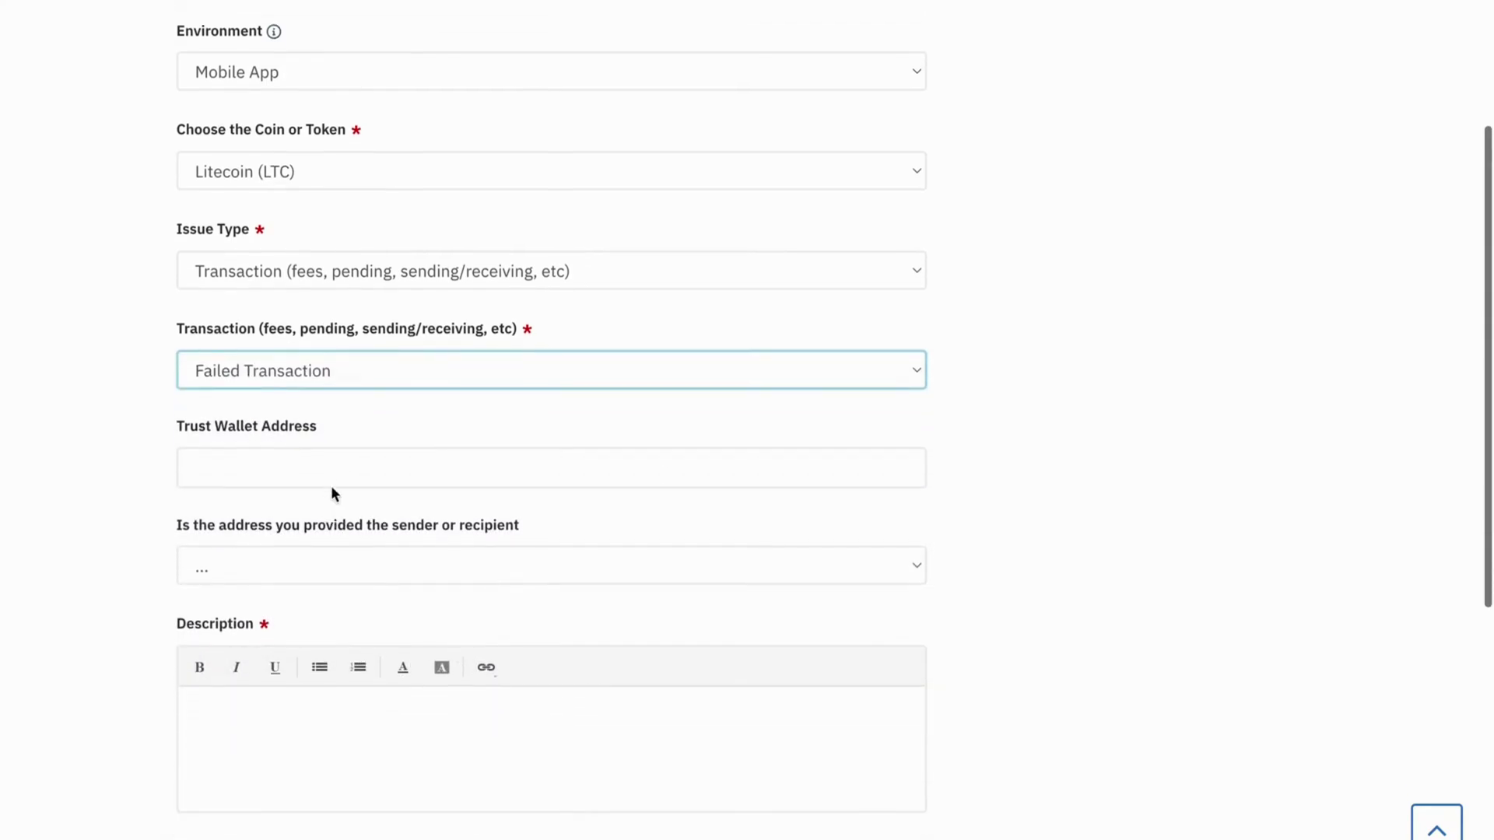
left_click(338, 467)
triple_click(290, 425)
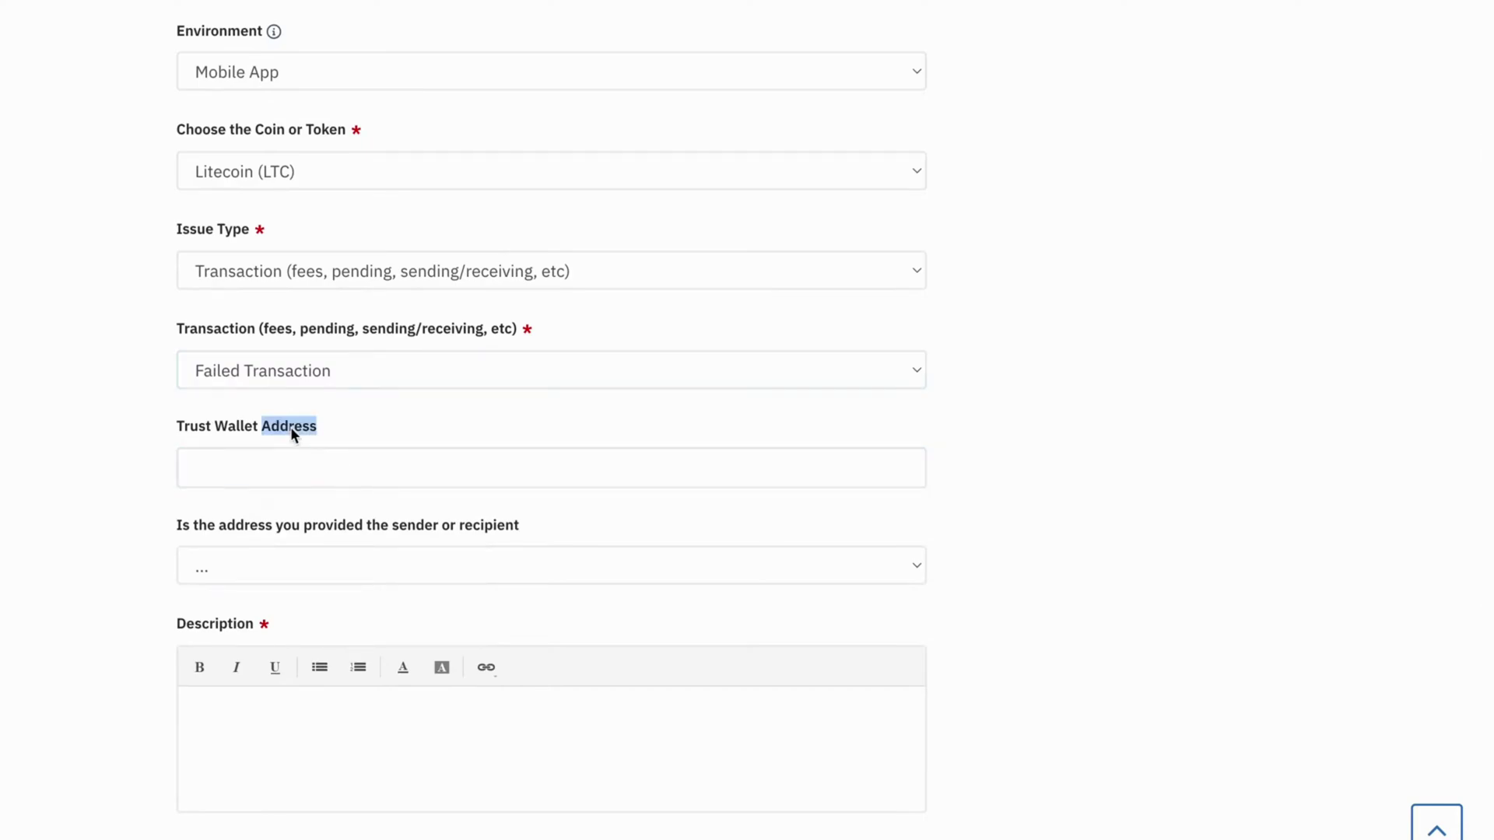
left_click(291, 464)
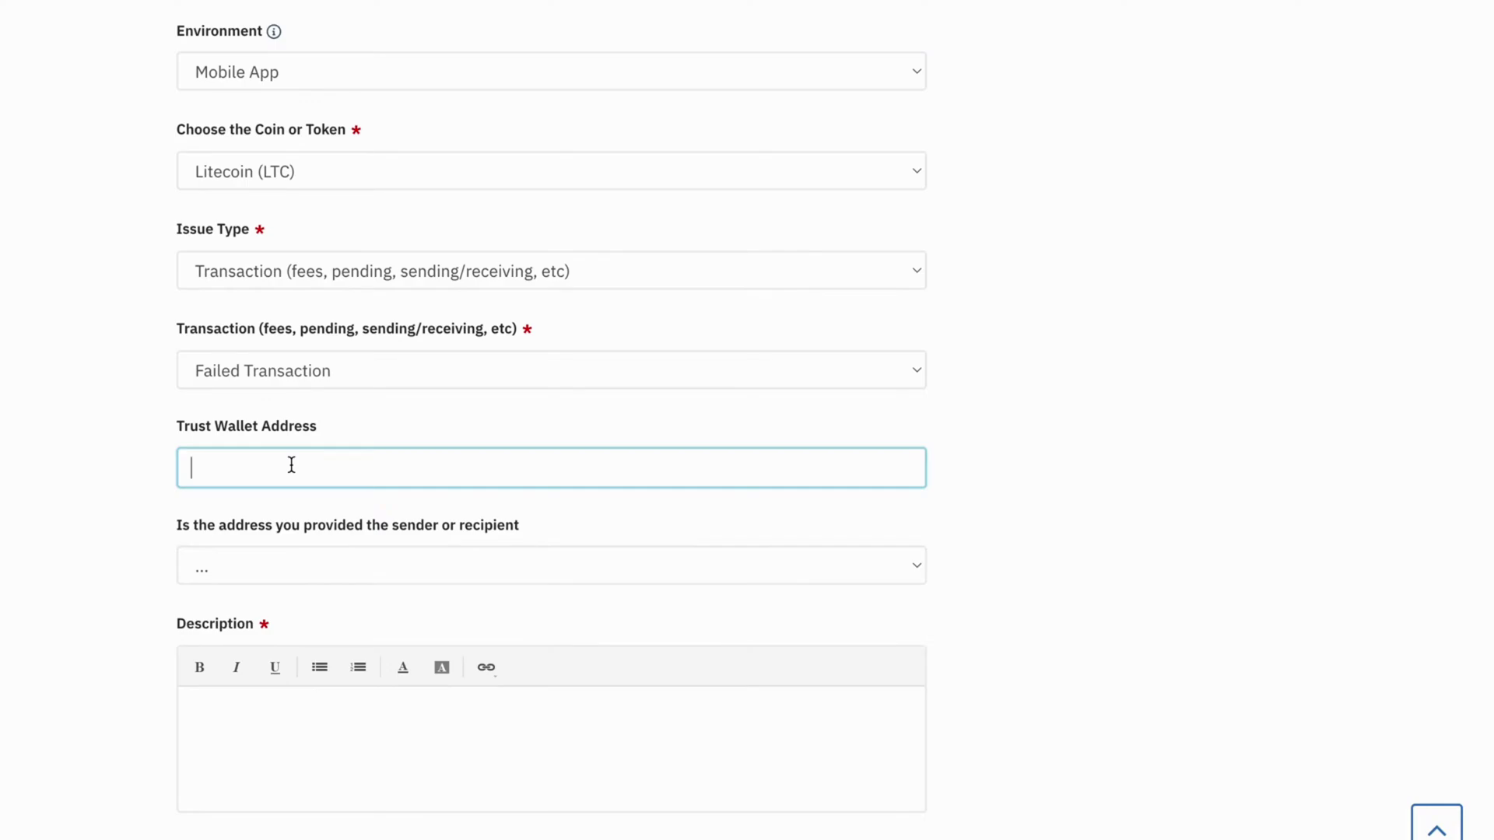
scroll(290, 464, "down", 1)
Step: Set the address role to Recipient and place the cursor in the Description editor
left_click(254, 464)
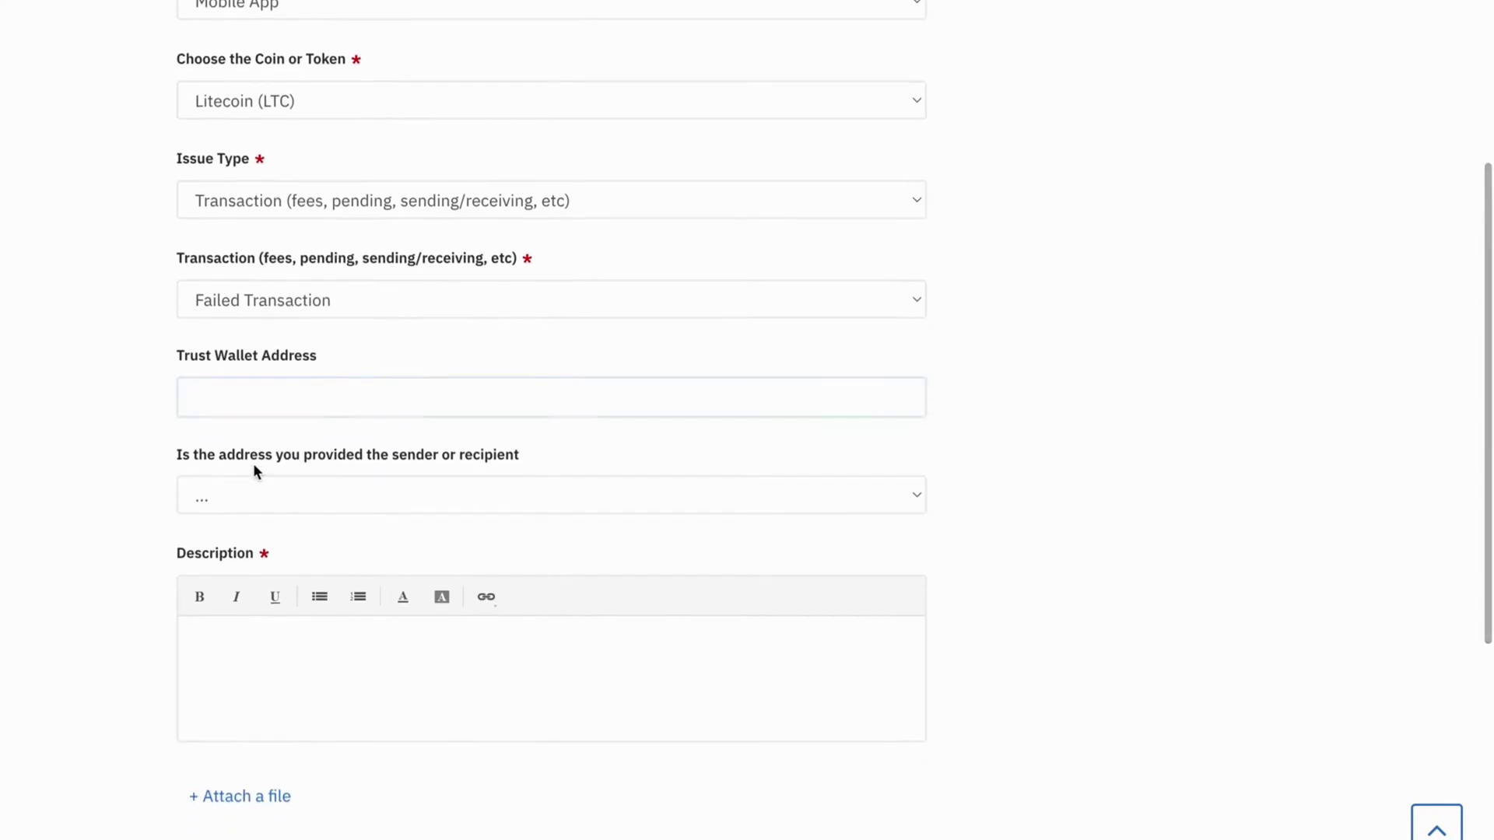
triple_click(259, 463)
left_click(378, 493)
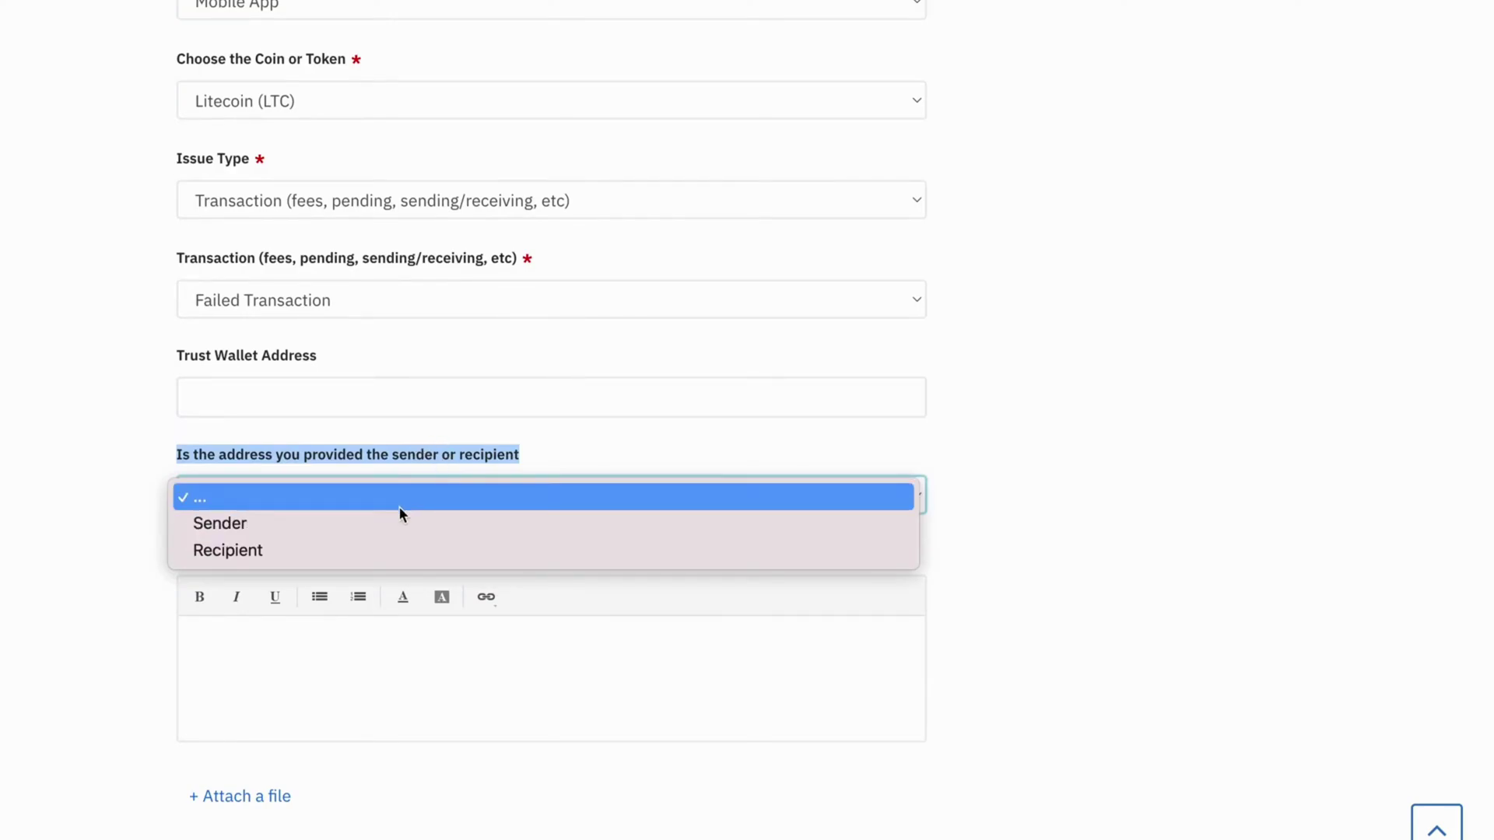
left_click(380, 549)
left_click(276, 638)
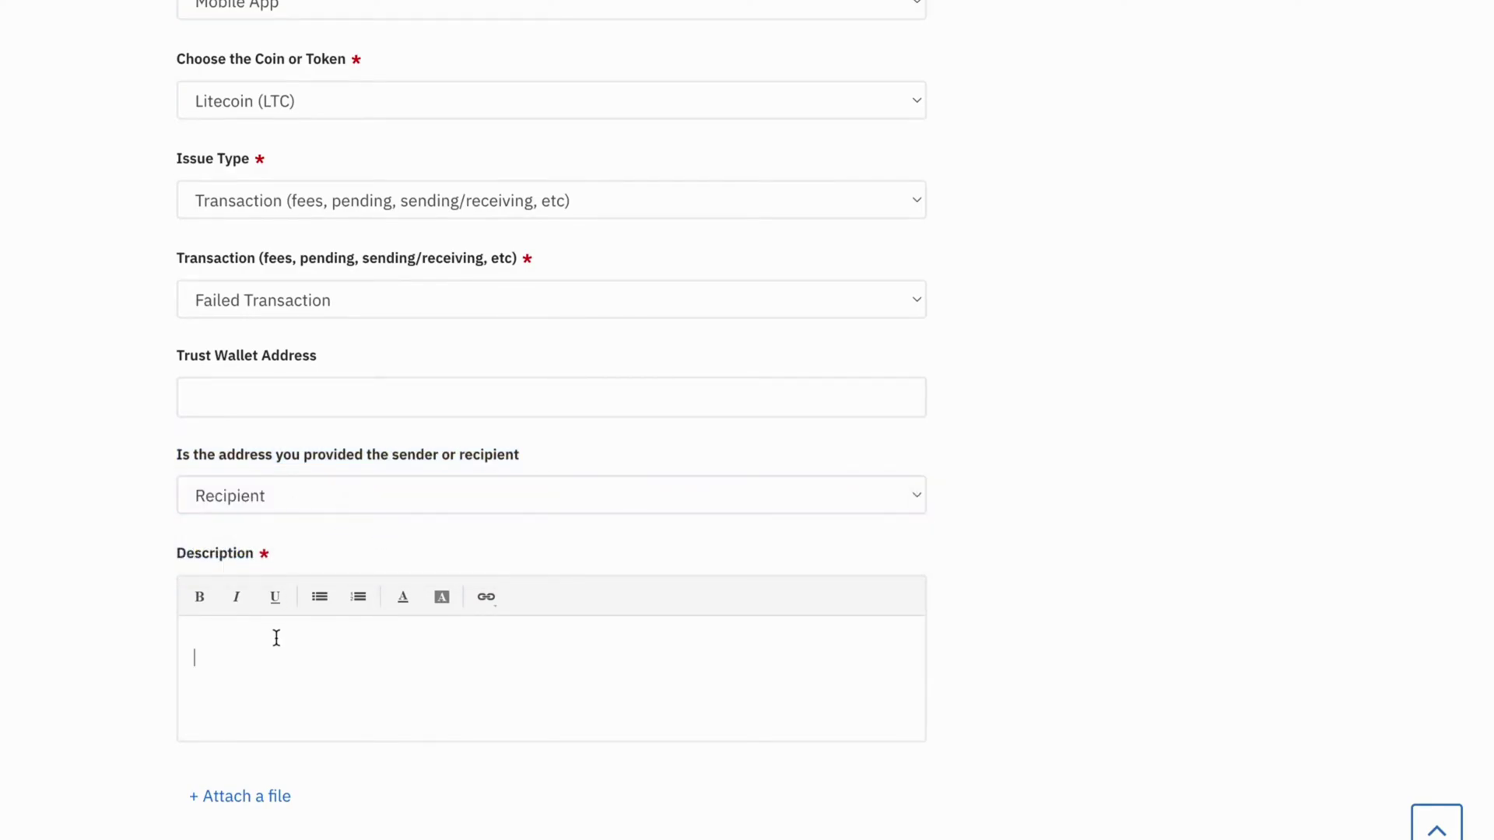
scroll(276, 638, "down", 2)
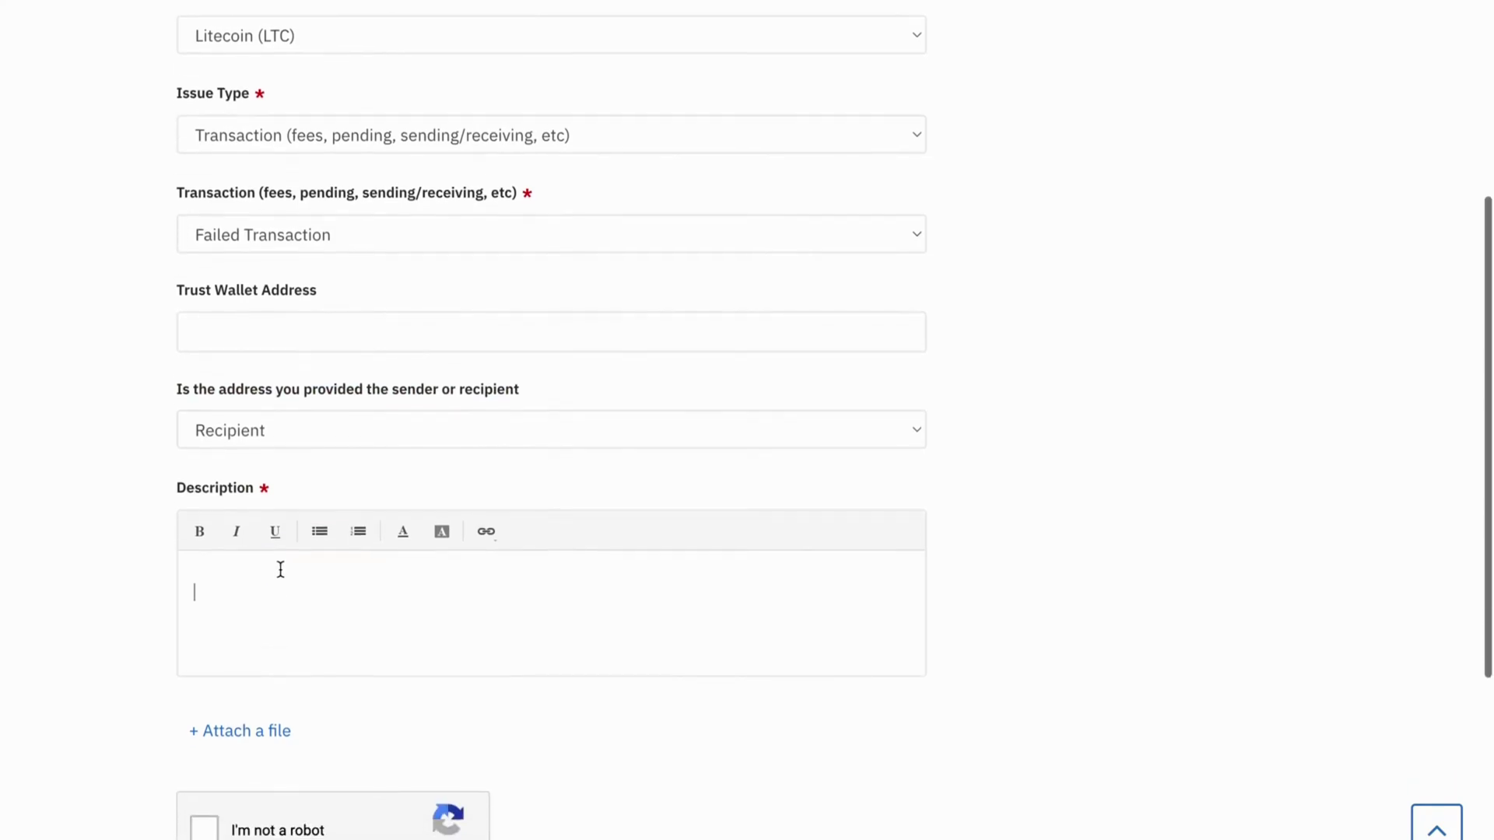
scroll(334, 616, "down", 1)
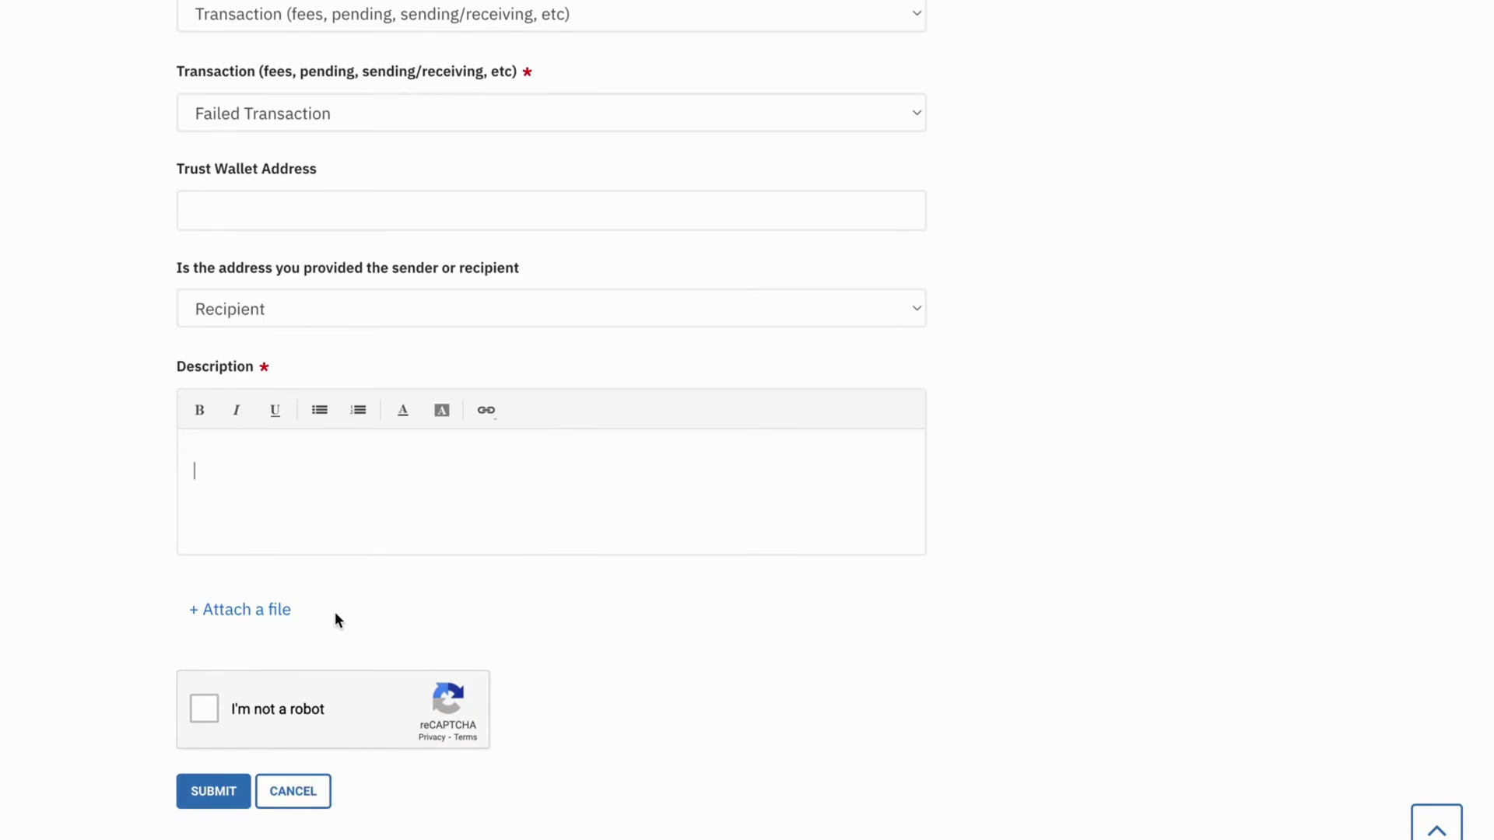
type("I am ha")
type("ving the issue")
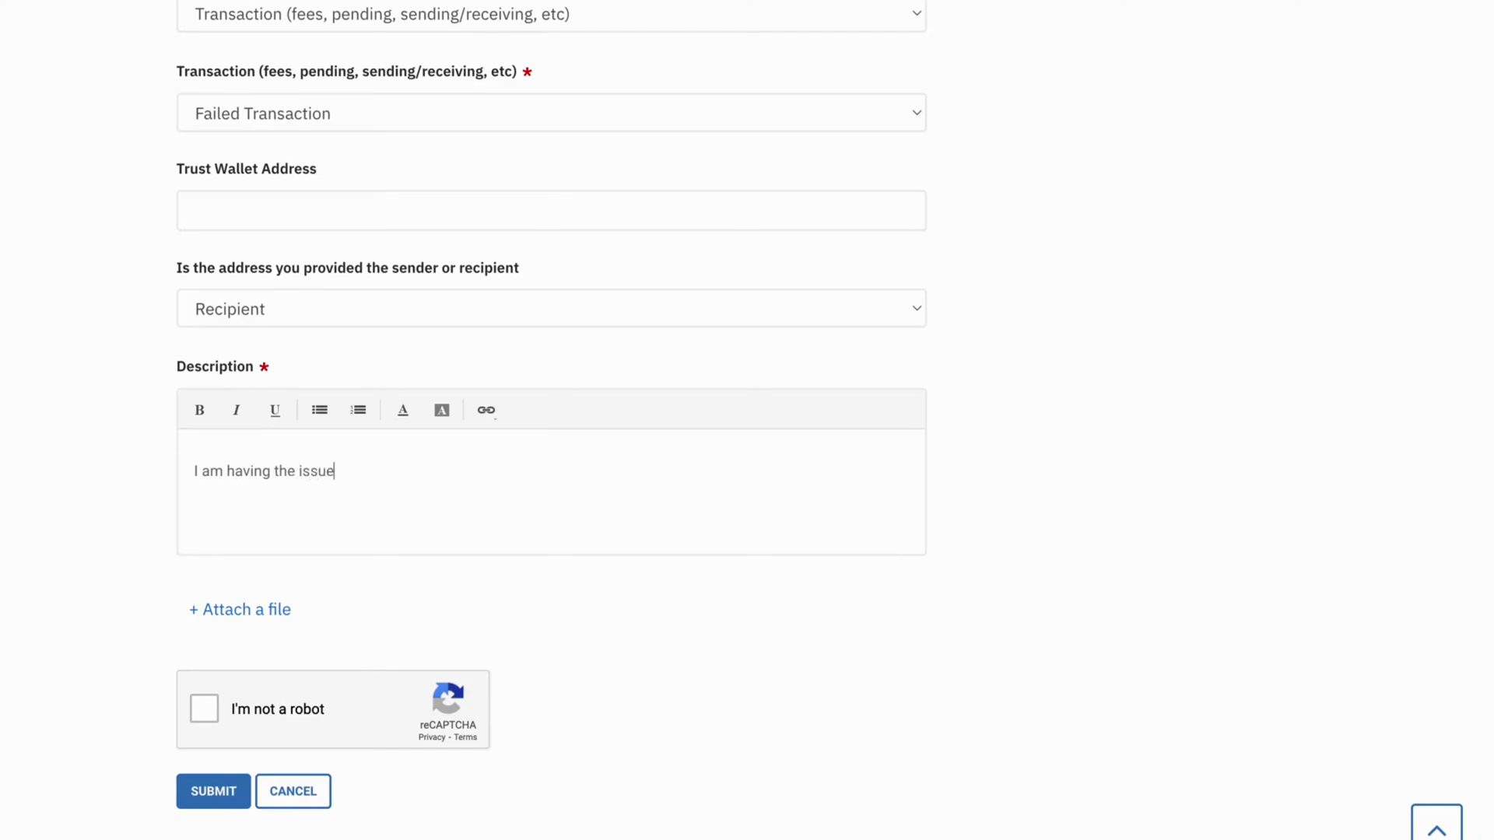
type(" w")
type("ith ge")
type("tting transacti")
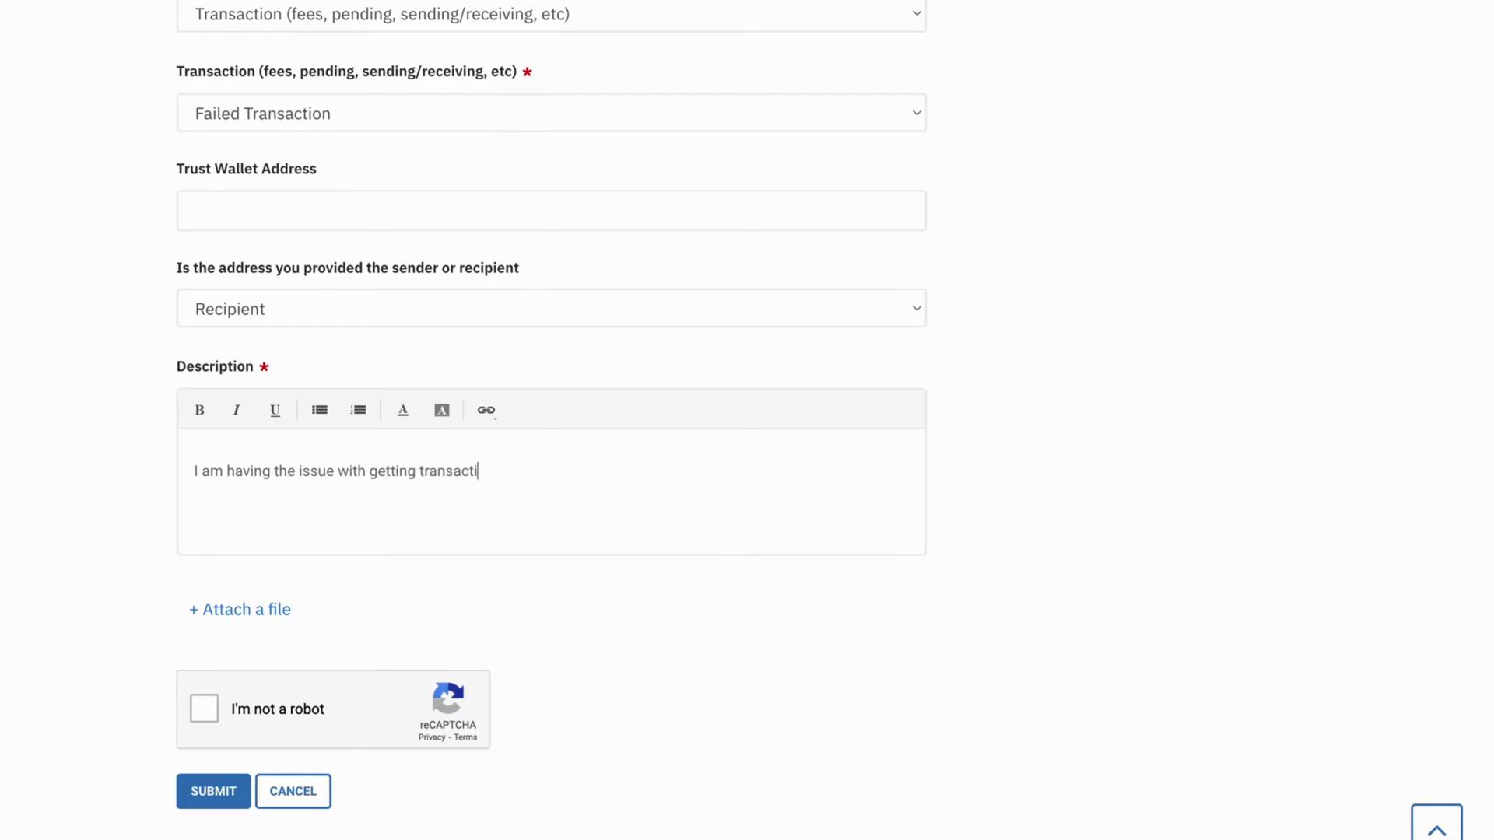
type("on error on my trus")
type("t wallet account, I ")
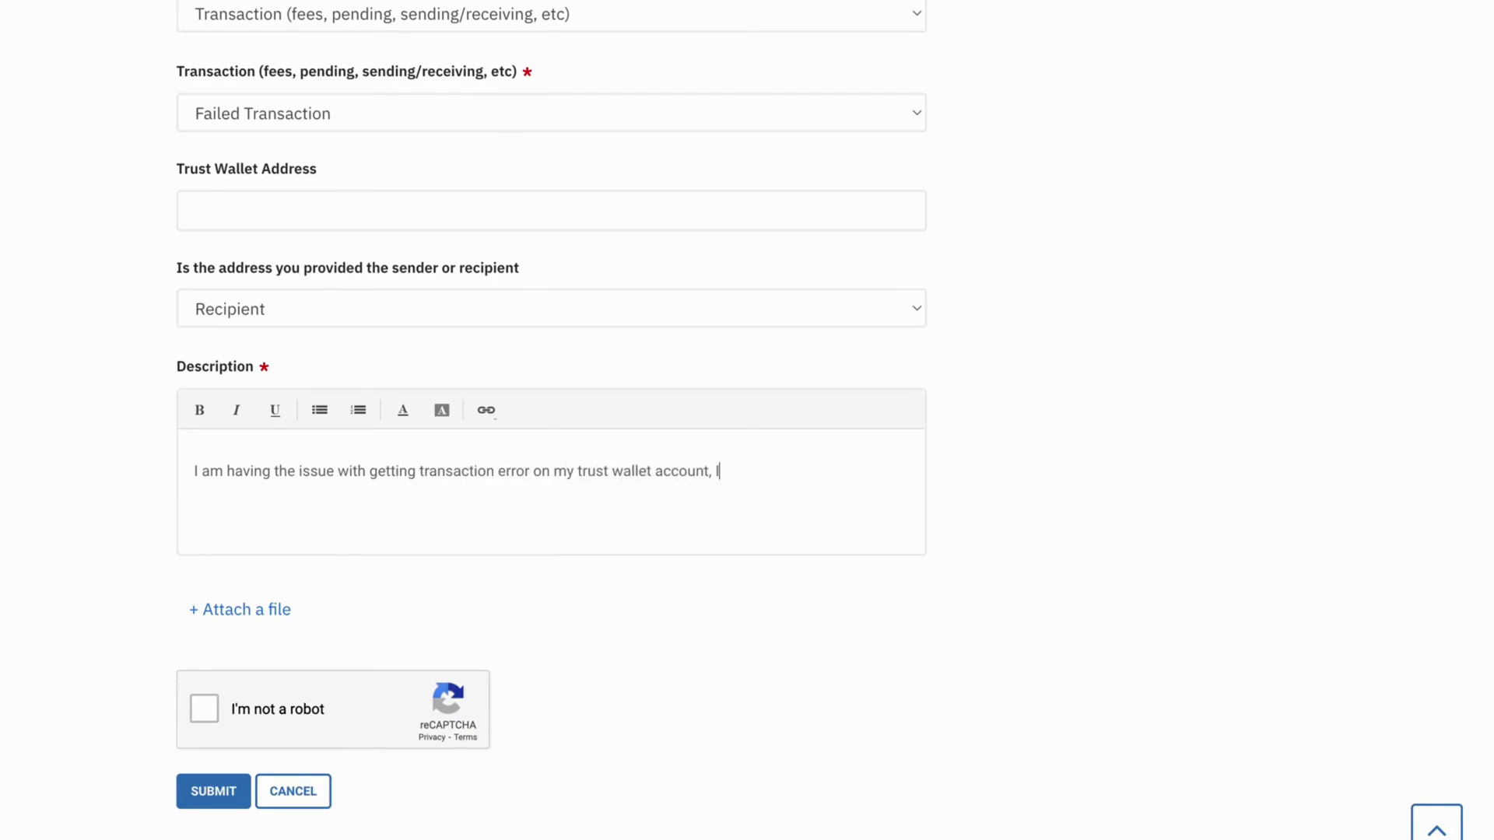
type("was truyi")
type("ng to b")
Step: Describe the transaction error hit while buying, fixing typos in 'trying' and 'transaction'
key("BackSpace")
key("BackSpace")
key("BackSpace")
key("BackSpace")
key("BackSpace")
key("BackSpace")
key("BackSpace")
key("BackSpace")
key("BackSpace")
type("hy")
key("BackSpace")
key("BackSpace")
type("ying")
type(" to buy: _")
type("__")
type(" and then I g")
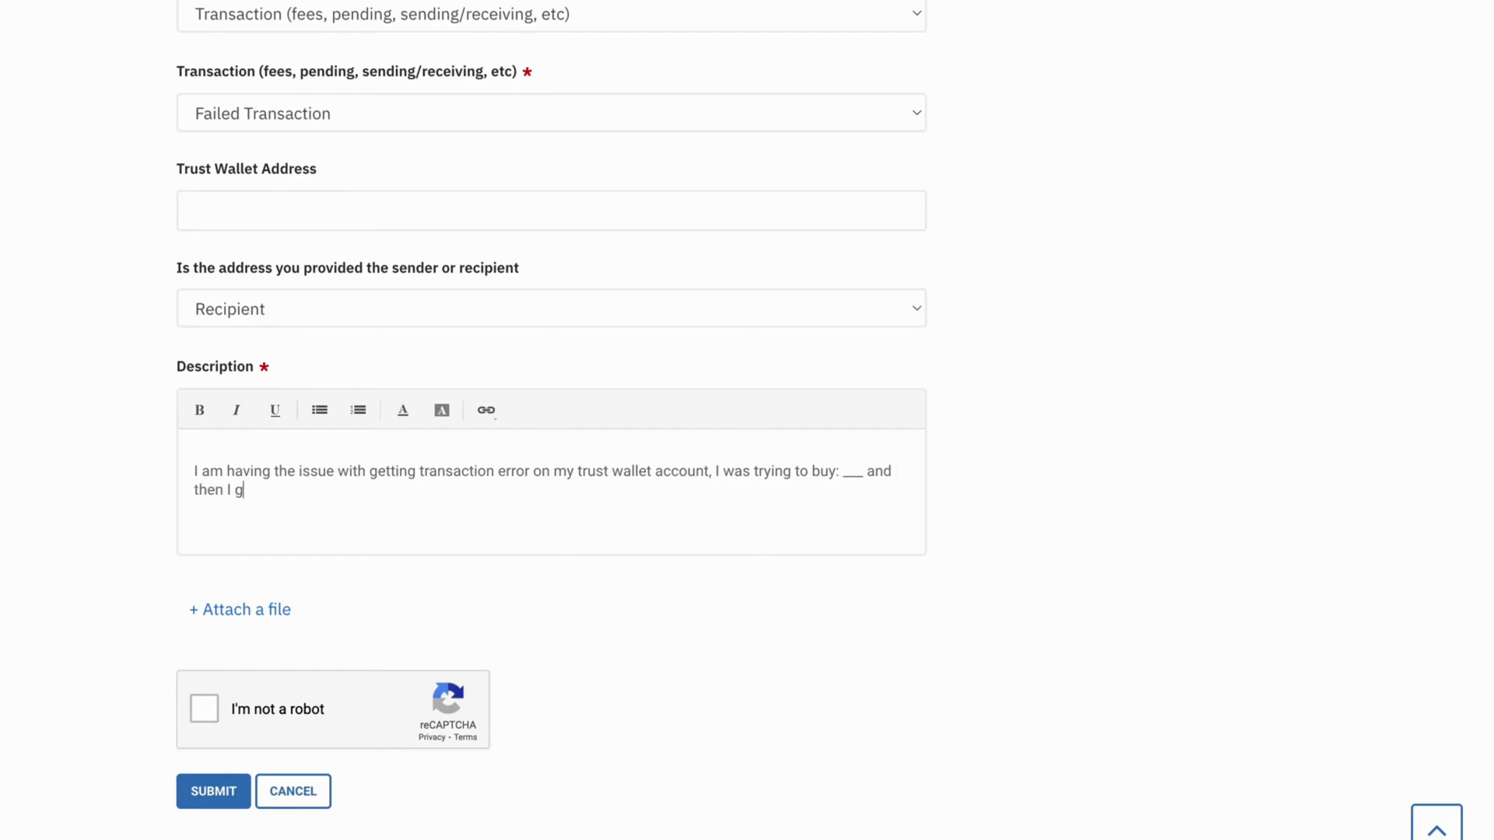
type("ot the transacat")
type("ion")
key("BackSpace")
key("BackSpace")
key("BackSpace")
key("BackSpace")
key("BackSpace")
key("BackSpace")
type("actional e")
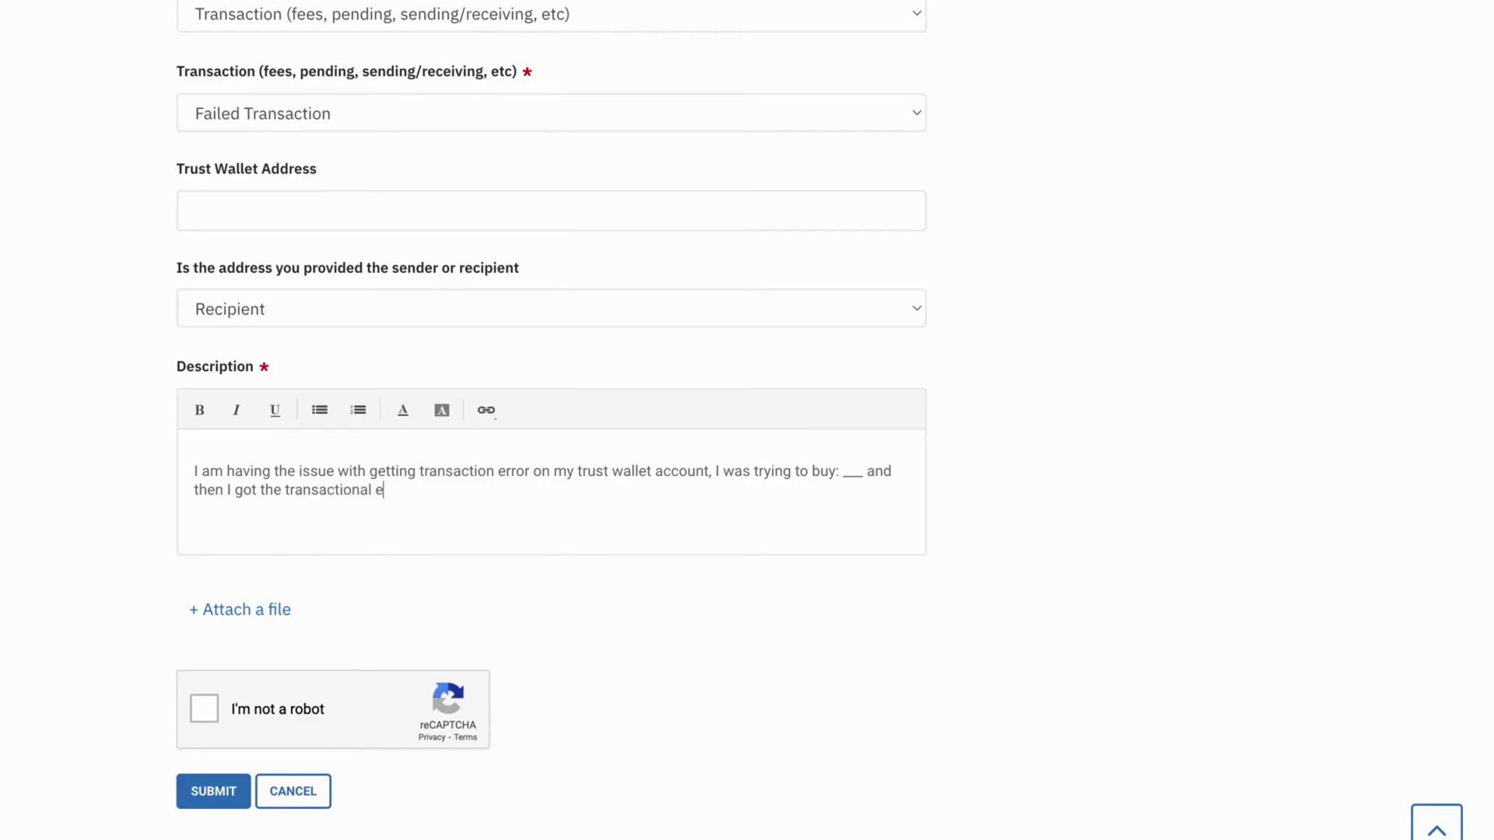
type("rror after that, I need this to be")
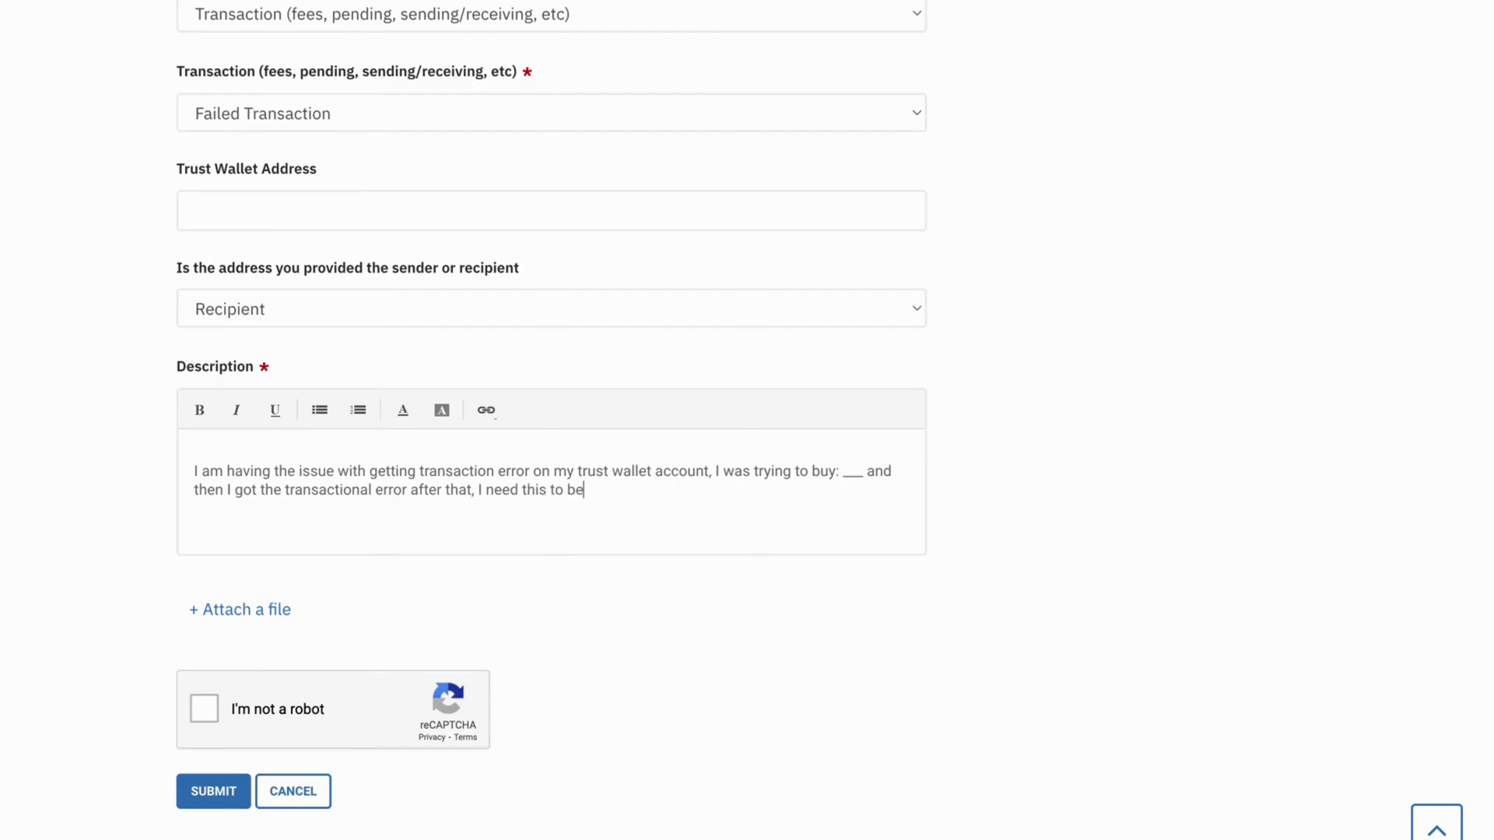
type(" fixed")
scroll(292, 595, "down", 1)
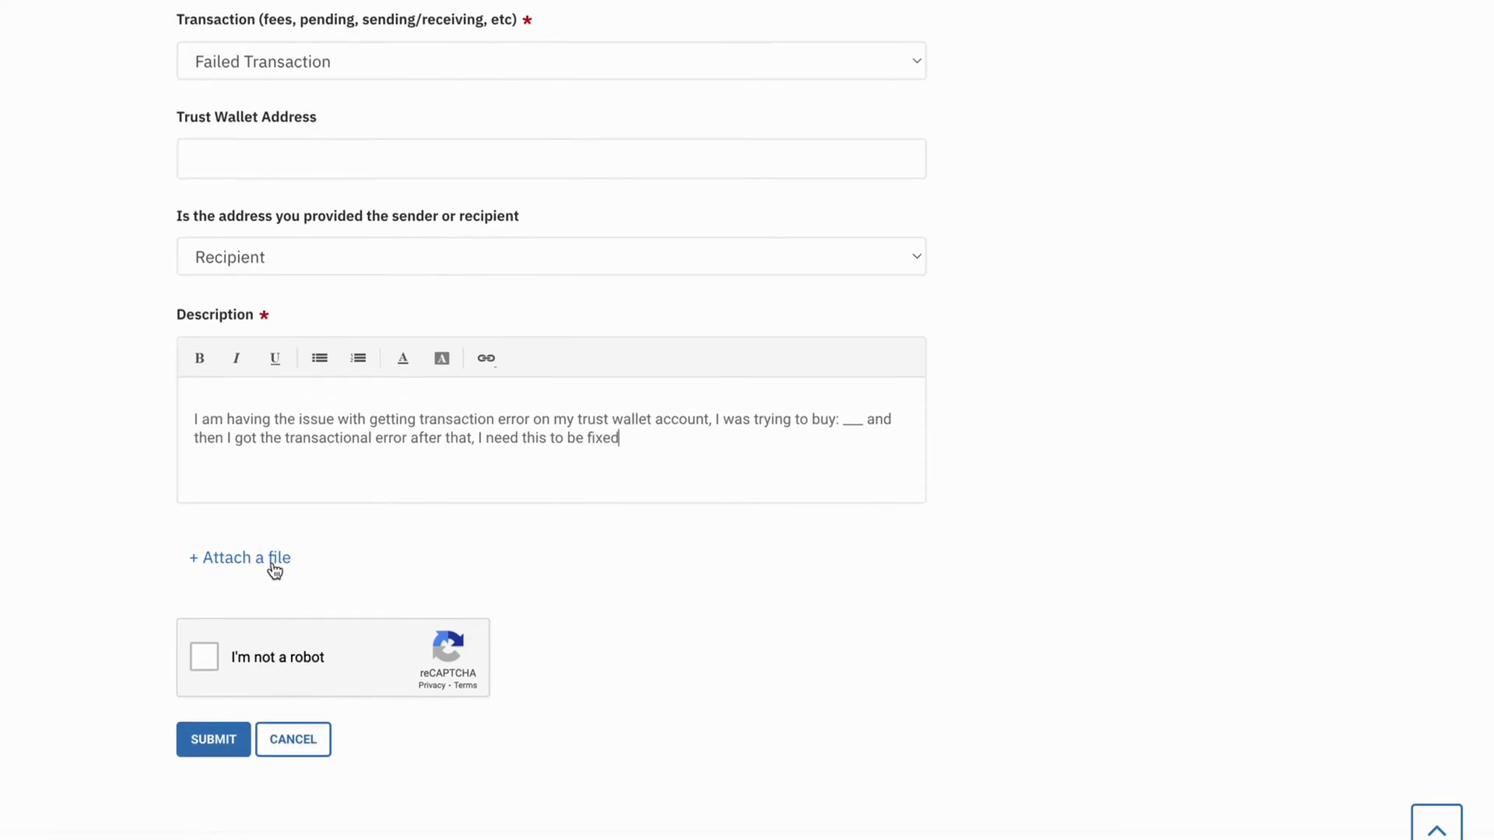
scroll(277, 567, "down", 1)
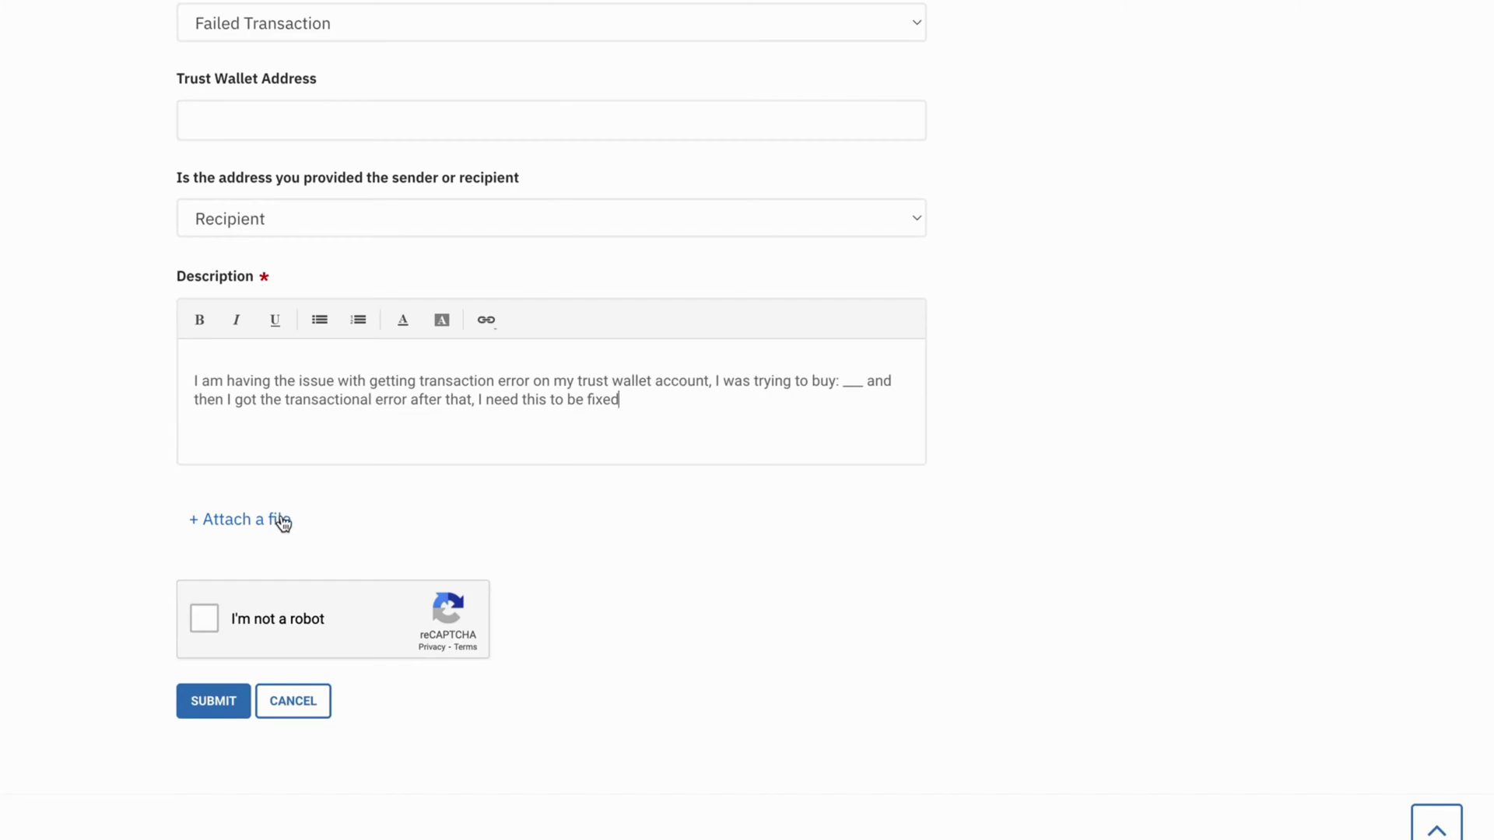
scroll(503, 555, "down", 1)
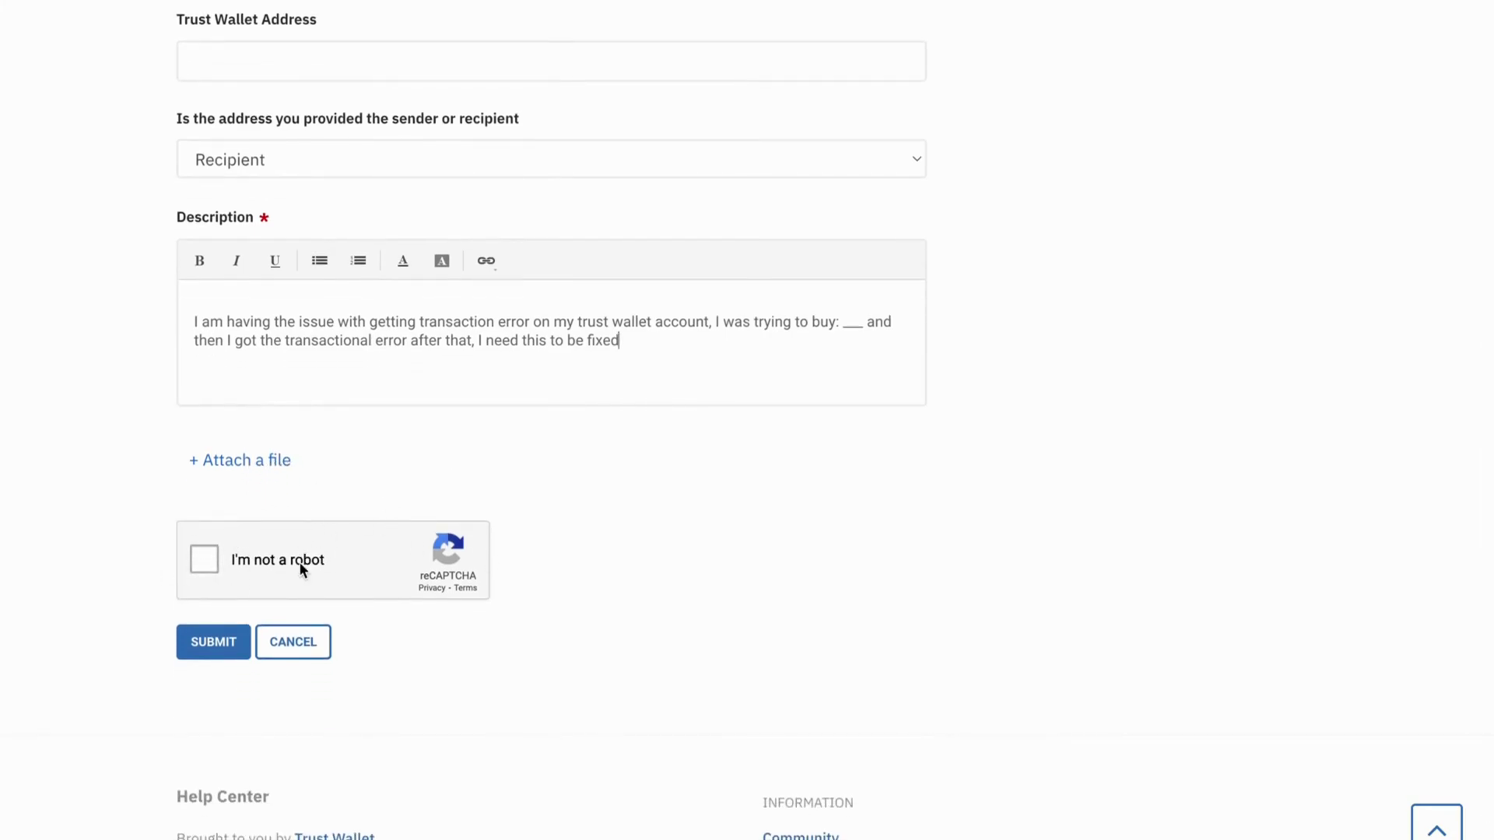
scroll(300, 562, "down", 1)
scroll(496, 393, "up", 3)
scroll(496, 393, "up", 3)
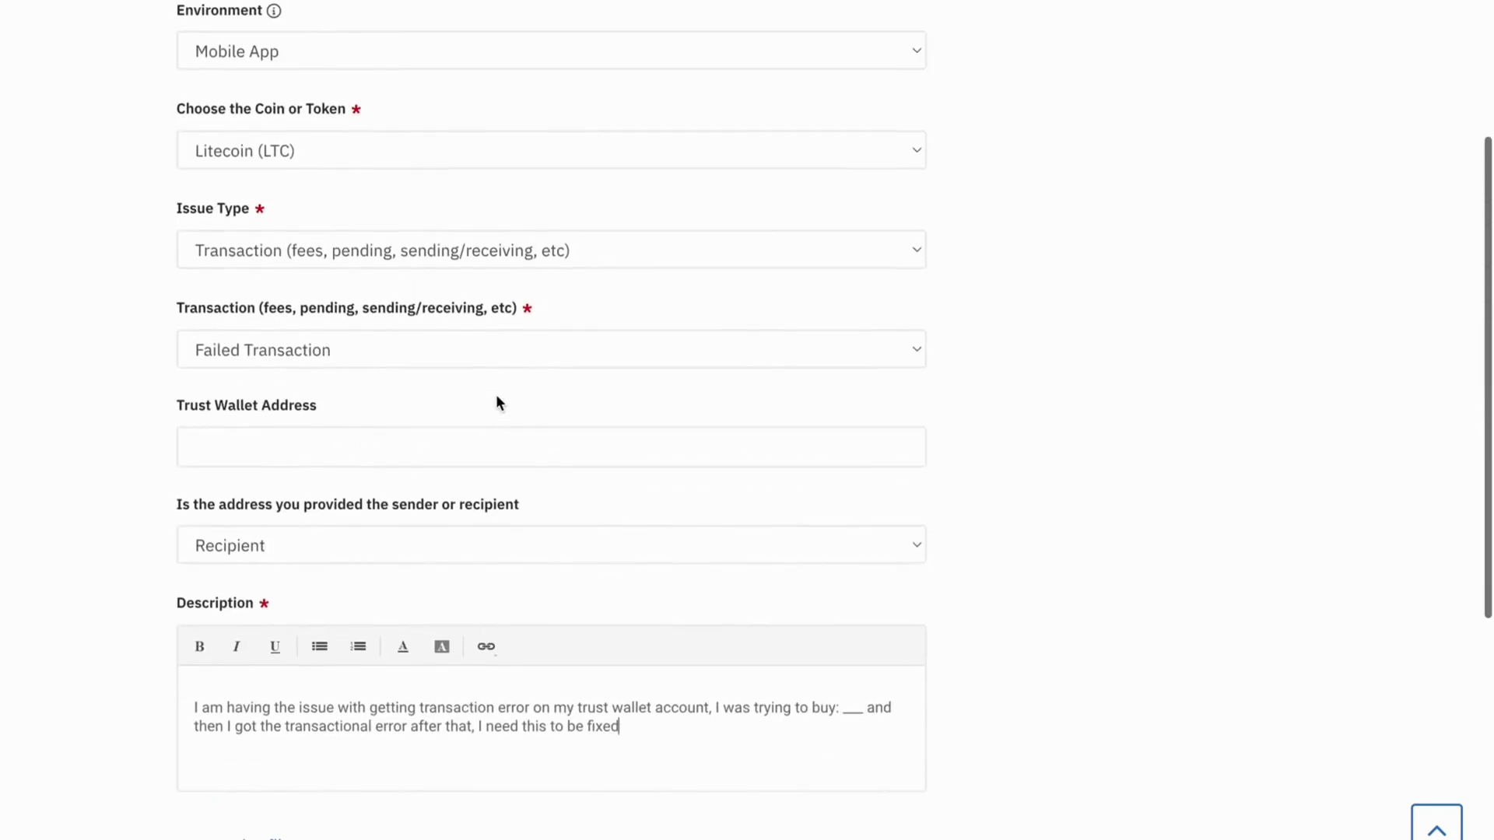
scroll(497, 393, "up", 1)
scroll(497, 394, "up", 1)
scroll(497, 403, "up", 1)
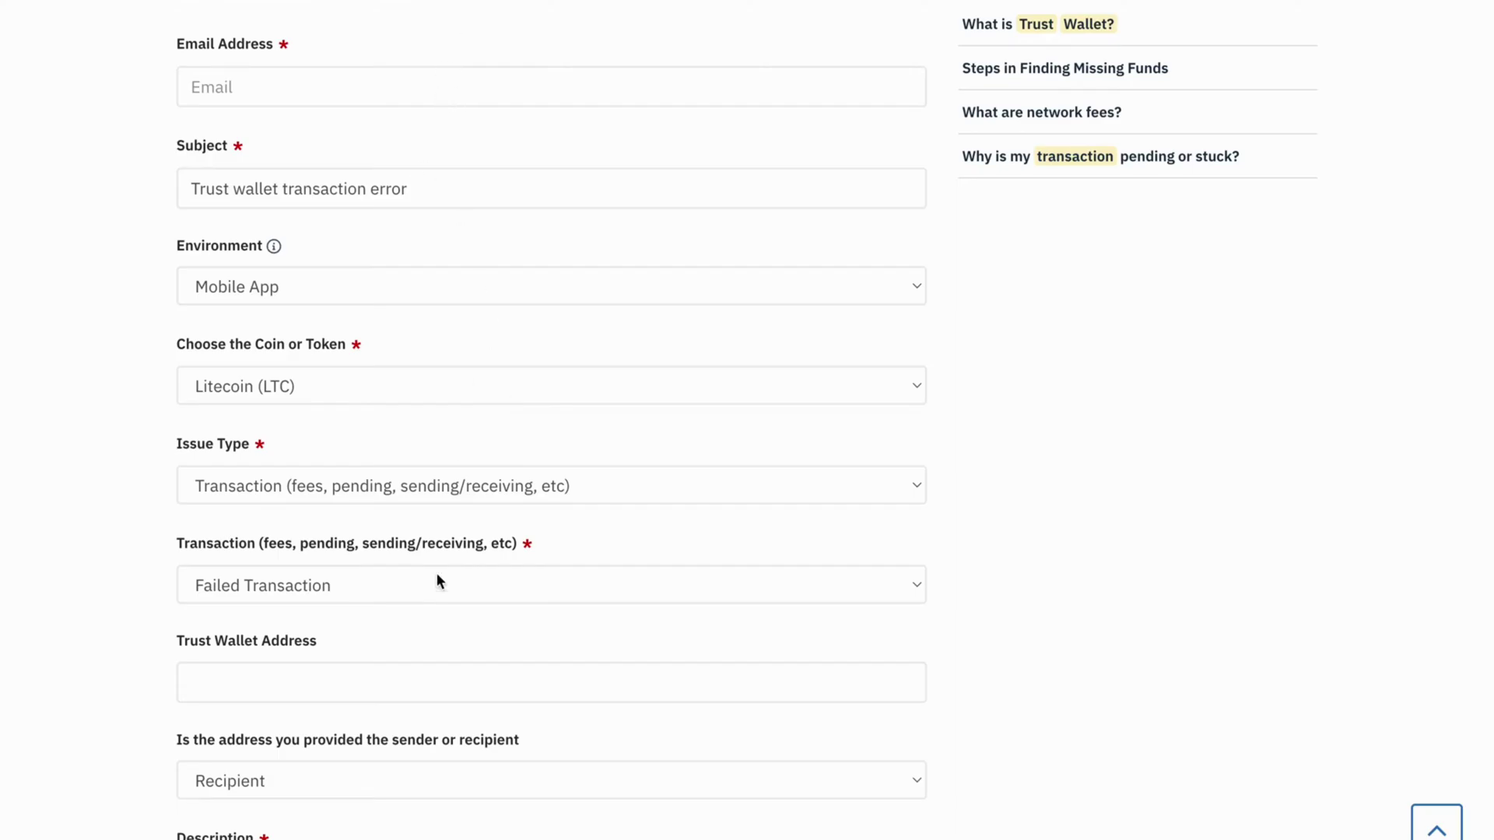
scroll(437, 581, "down", 5)
scroll(437, 581, "down", 3)
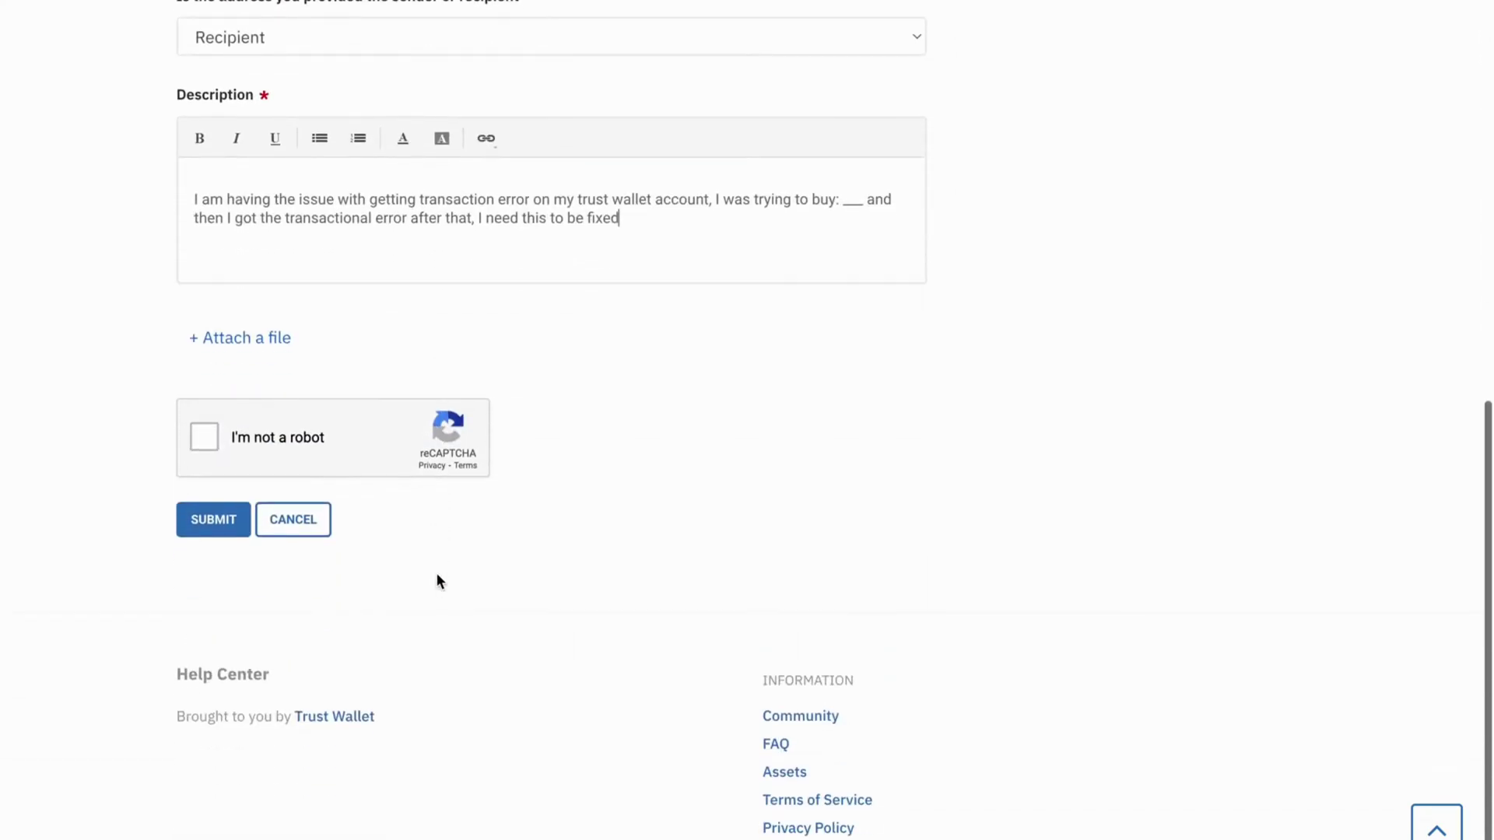